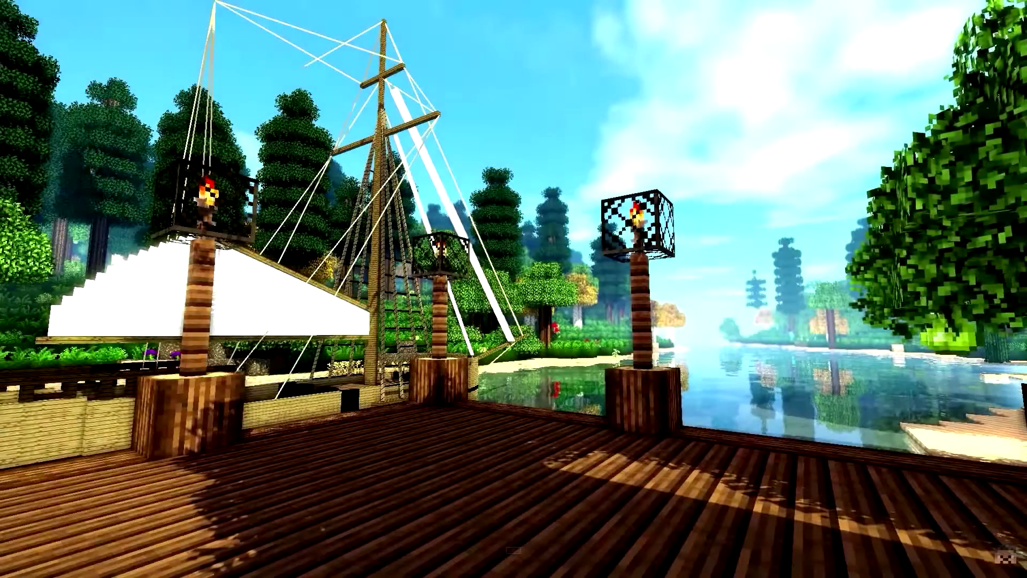
{"action": "mouse_move", "coordinate": [569, 465]}
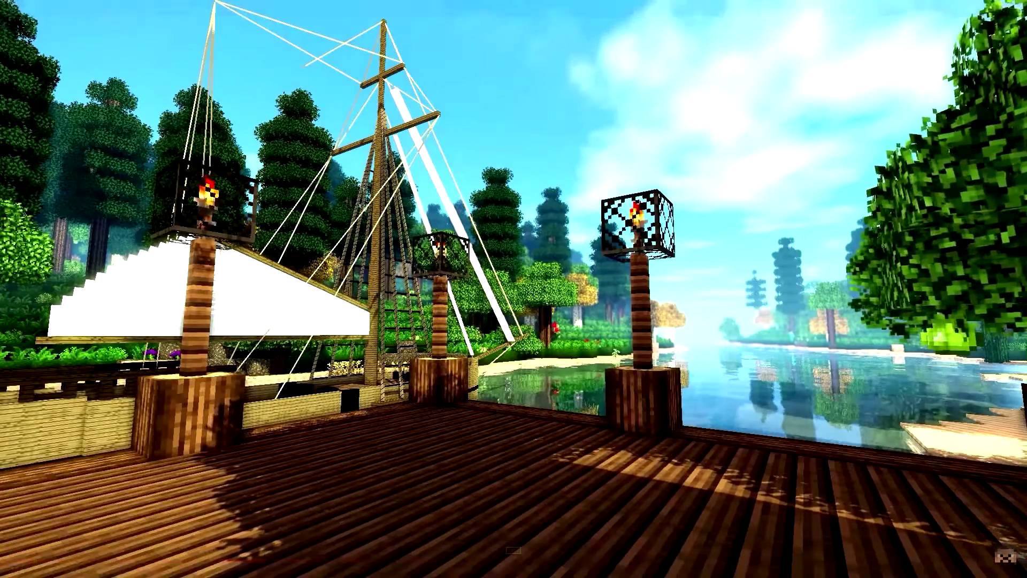
{"action": "mouse_move", "coordinate": [566, 4]}
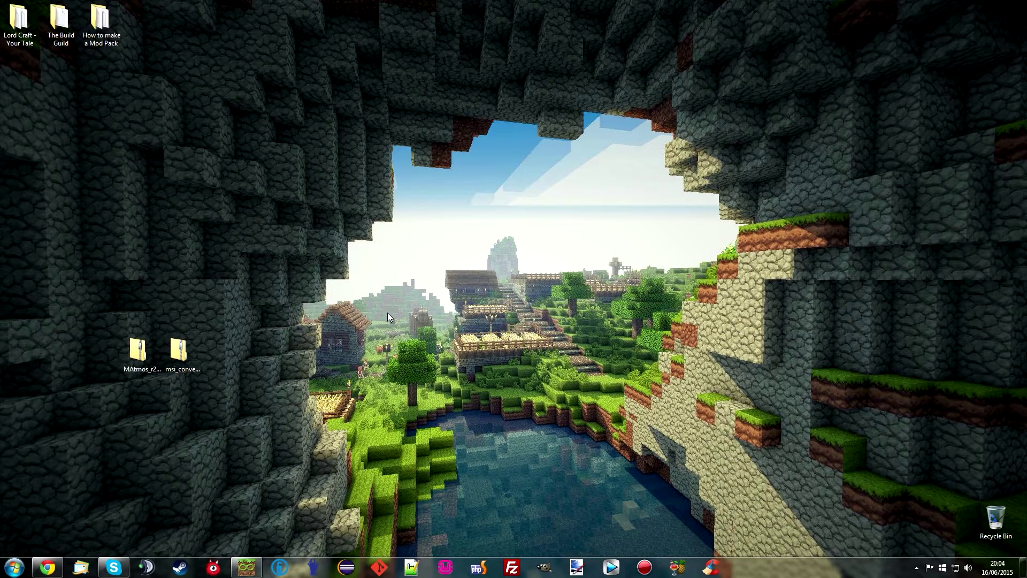
{"action": "left_click", "coordinate": [142, 358]}
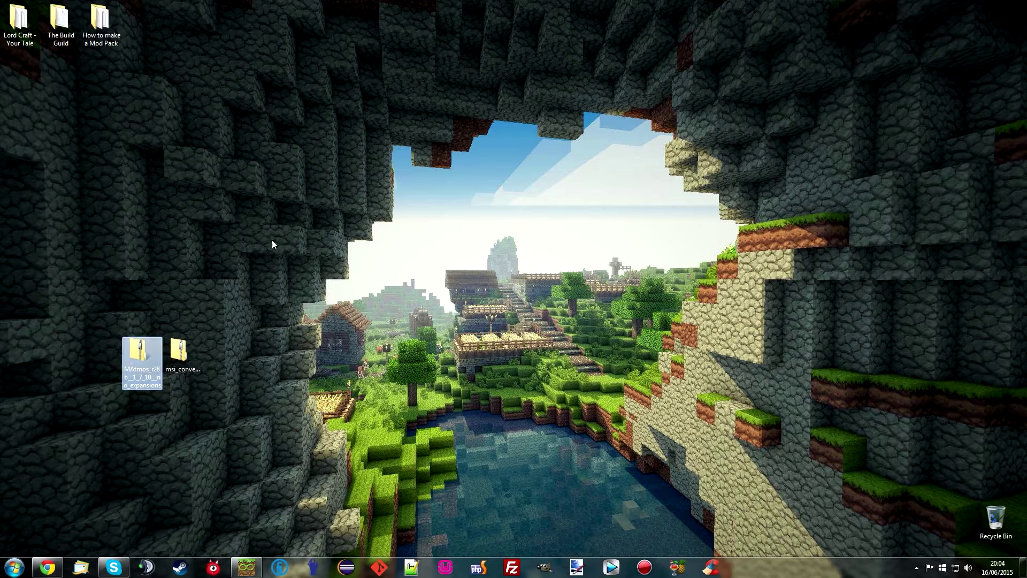
{"action": "left_click", "coordinate": [183, 367]}
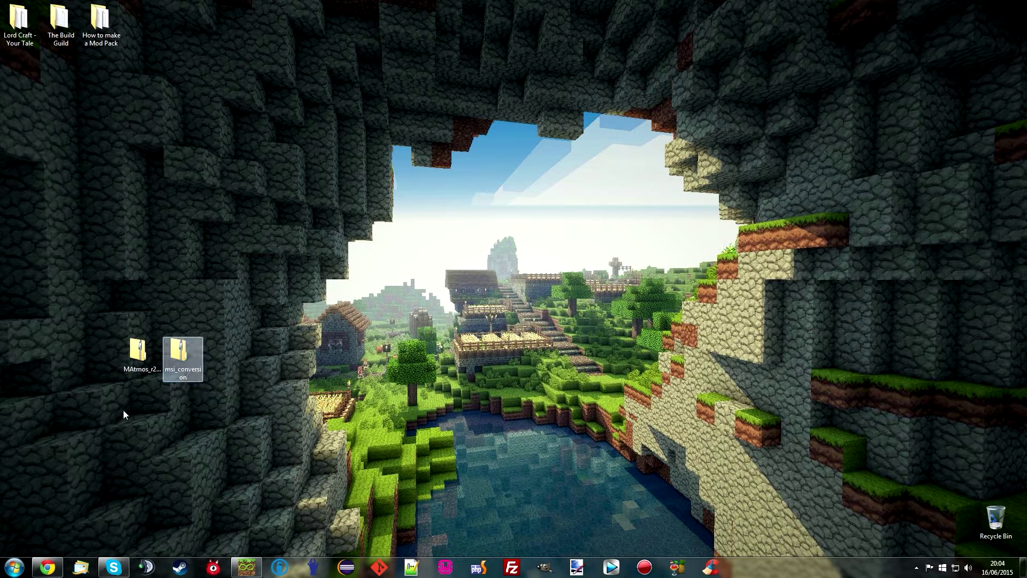
Step: In Chrome, view the download page for the MAtmos r28 no-expansions build for Minecraft 1.7.10, and close its tab
{"action": "left_click", "coordinate": [47, 567]}
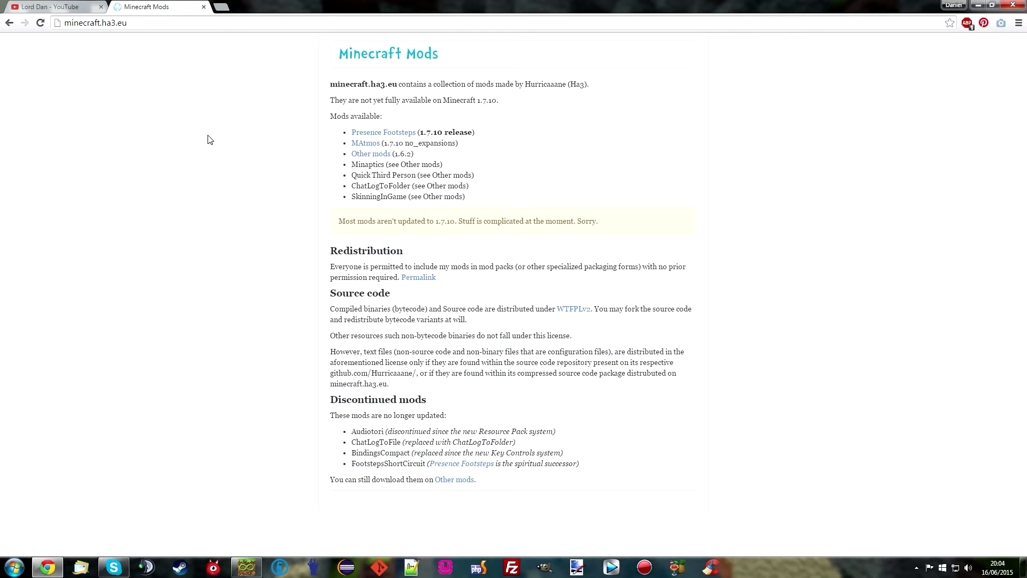
{"action": "left_click", "coordinate": [366, 144]}
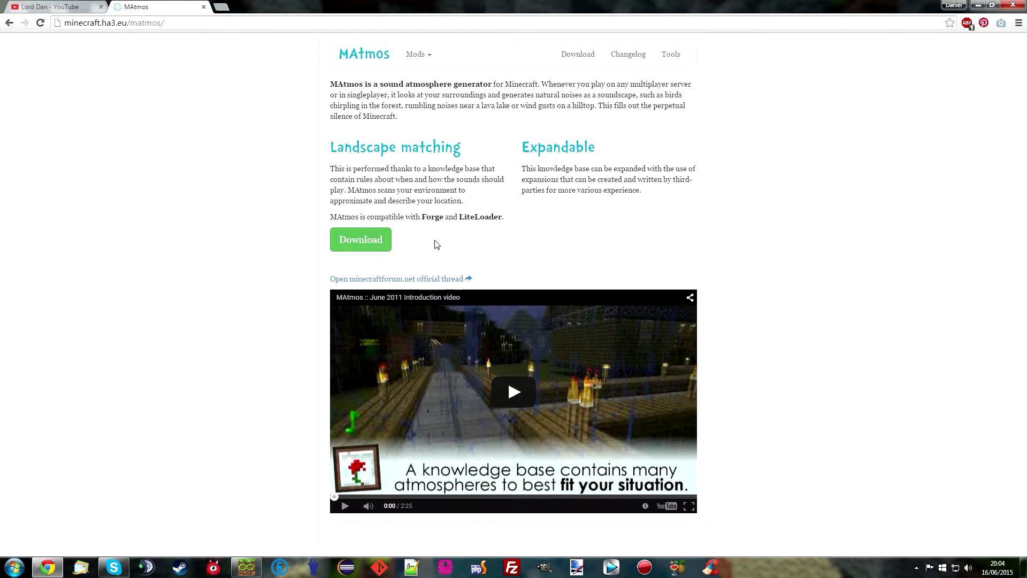
{"action": "left_click", "coordinate": [365, 242]}
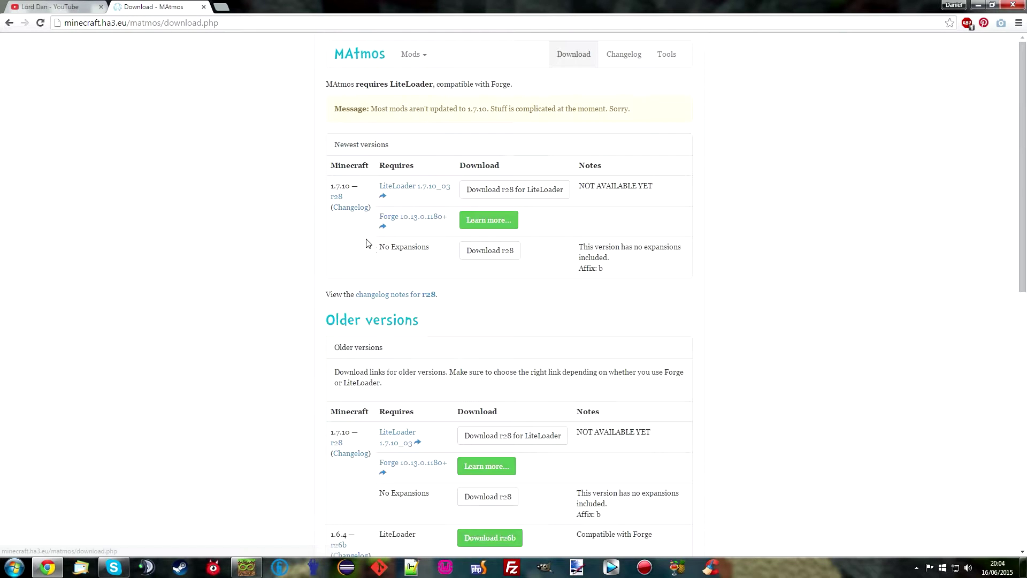
{"action": "left_click", "coordinate": [488, 254]}
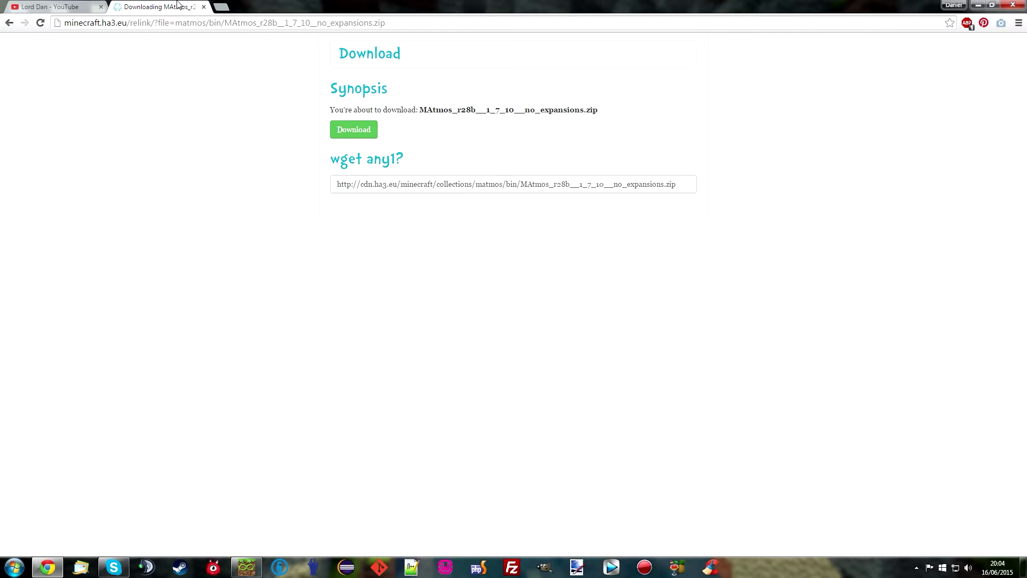
{"action": "left_click", "coordinate": [203, 7]}
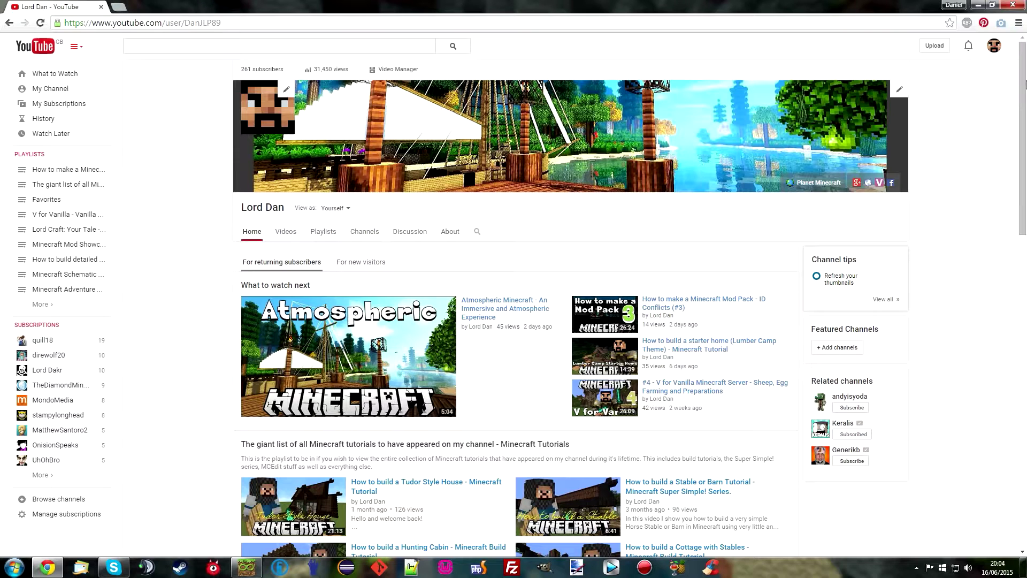
{"action": "left_click", "coordinate": [978, 5]}
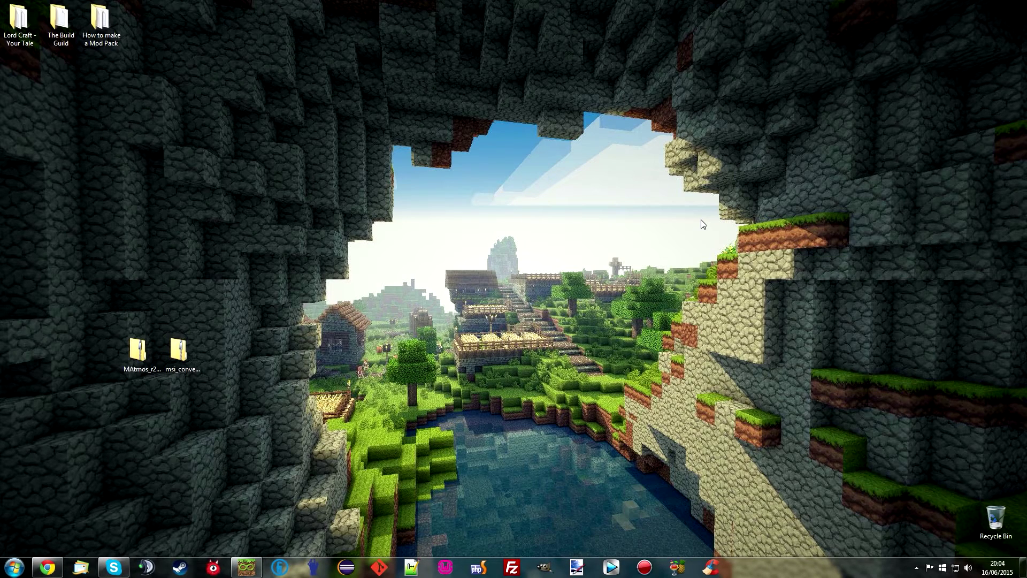
Step: In MultiMC, create a vanilla Minecraft 1.7.10 instance named Matmos in the group Matmos
{"action": "left_click", "coordinate": [255, 573]}
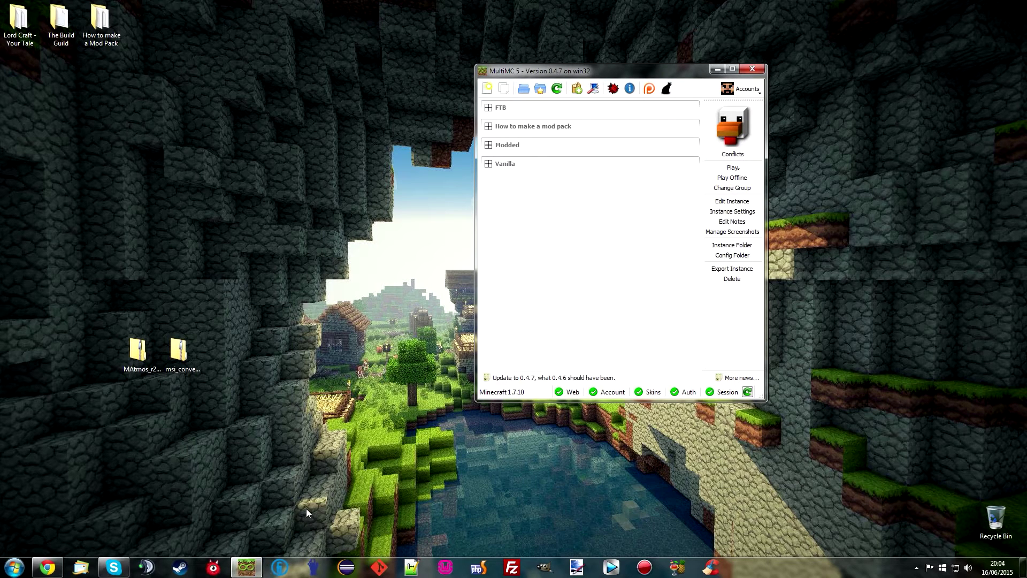
{"action": "left_click", "coordinate": [488, 89]}
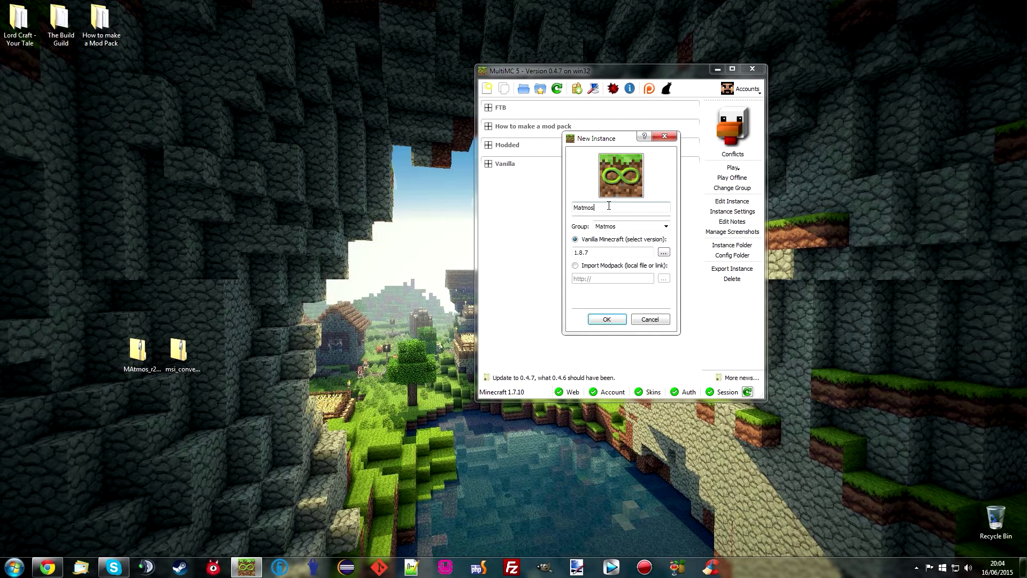
{"action": "left_click", "coordinate": [663, 252]}
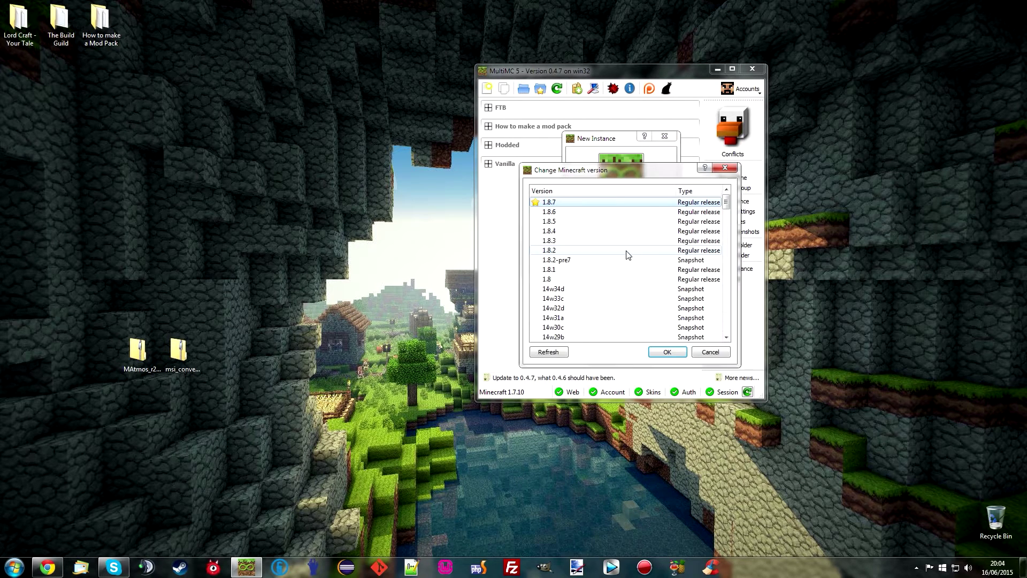
{"action": "scroll", "coordinate": [729, 215], "scroll_direction": "down", "scroll_amount": 6}
{"action": "left_click_drag", "start_coordinate": [729, 216], "coordinate": [731, 223]}
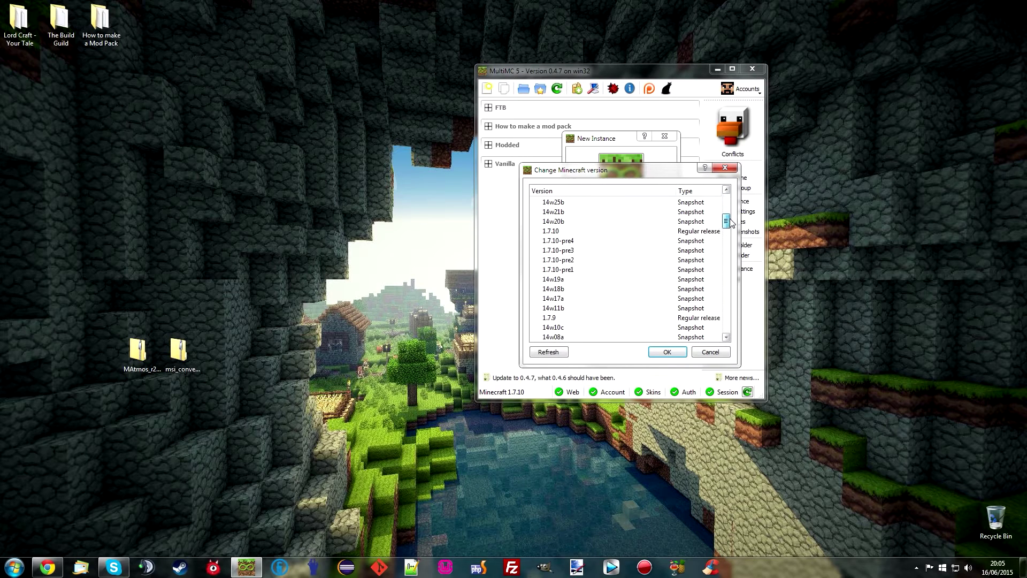
{"action": "left_click", "coordinate": [559, 232]}
{"action": "left_click", "coordinate": [667, 352]}
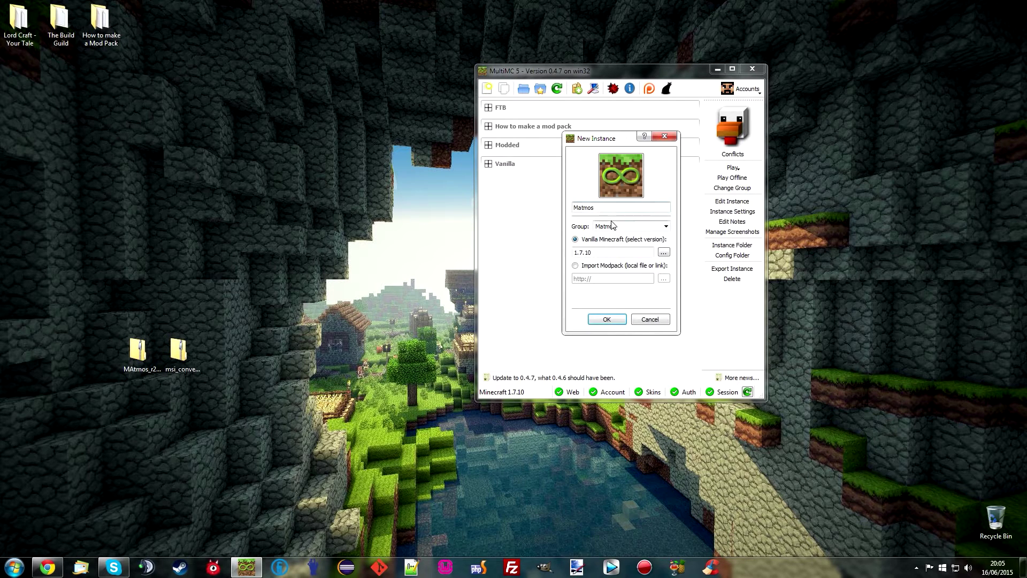
{"action": "left_click", "coordinate": [606, 320]}
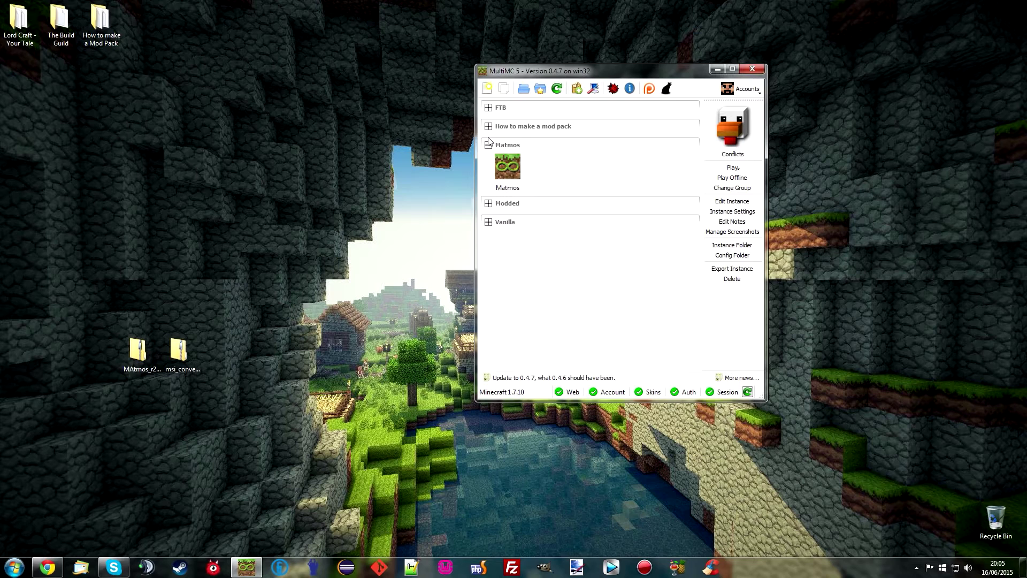
Step: Install LiteLoader version 1.7.10_04 in the Matmos instance
{"action": "left_click", "coordinate": [507, 169]}
{"action": "left_click", "coordinate": [733, 201]}
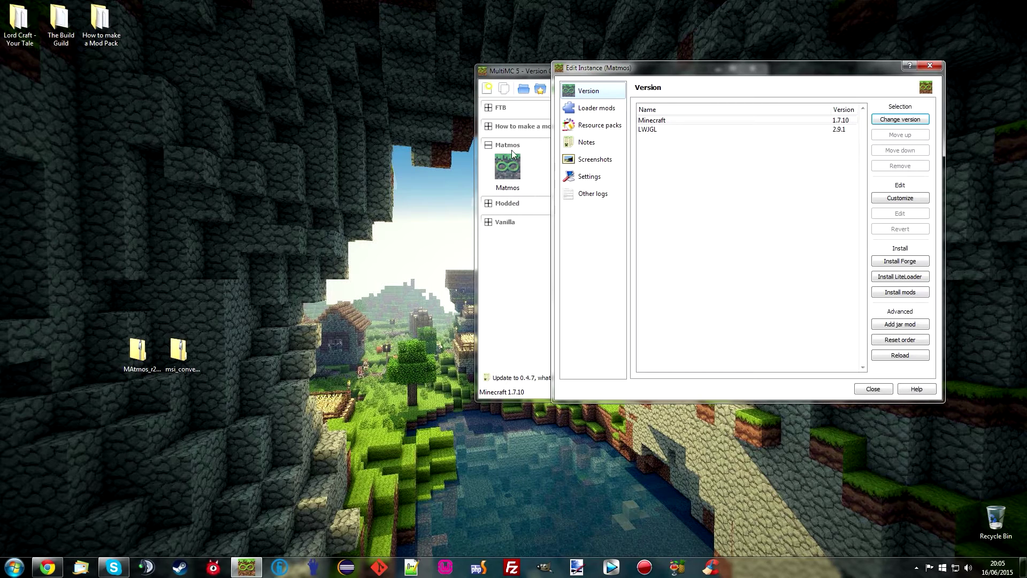
{"action": "left_click", "coordinate": [908, 276]}
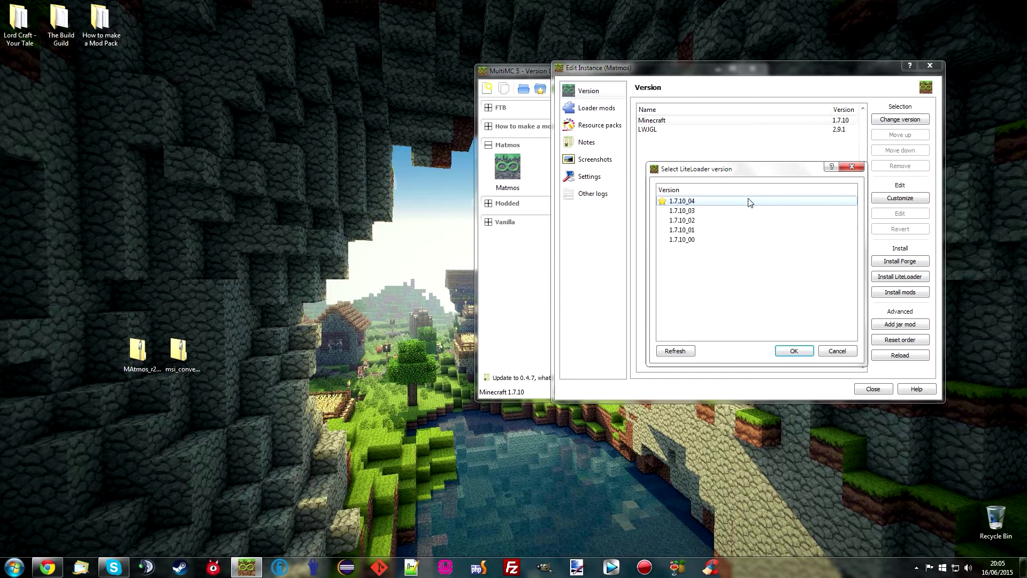
{"action": "left_click", "coordinate": [794, 351]}
{"action": "left_click", "coordinate": [872, 388]}
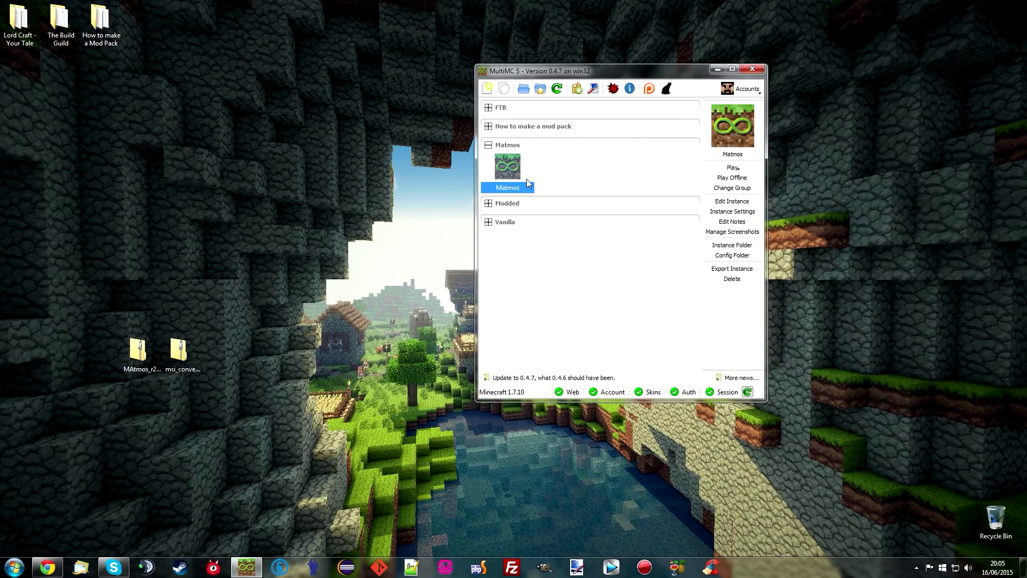
Step: Launch the Matmos instance and set the game's master volume to 40%
{"action": "left_click", "coordinate": [733, 167]}
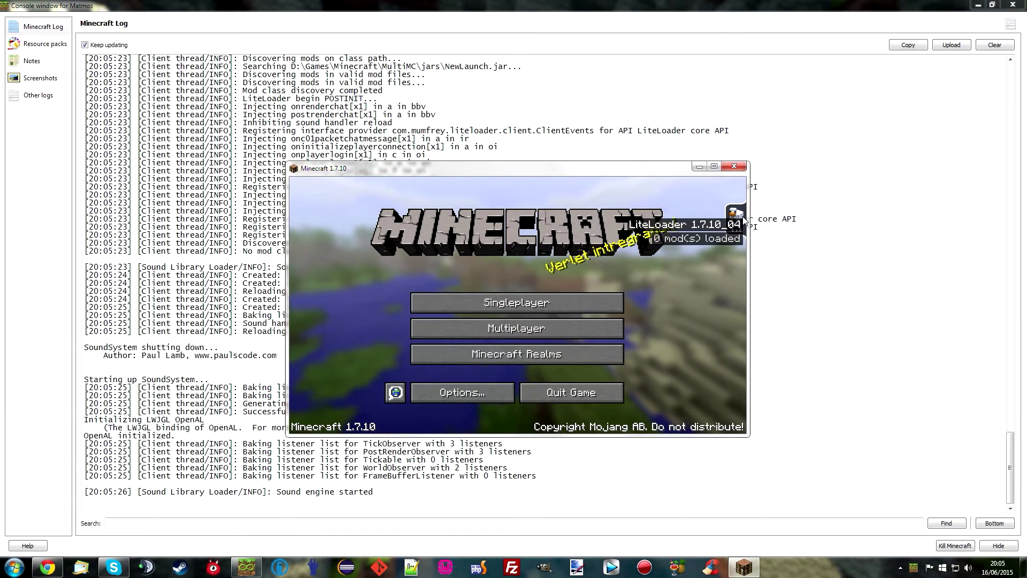
{"action": "left_click", "coordinate": [488, 383]}
{"action": "left_click", "coordinate": [431, 301]}
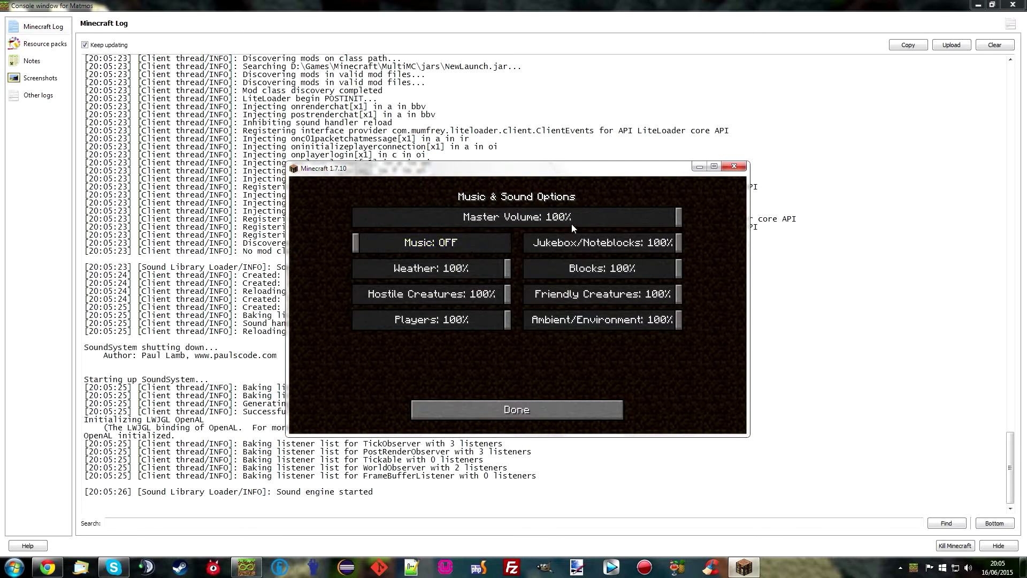
{"action": "left_click", "coordinate": [490, 213]}
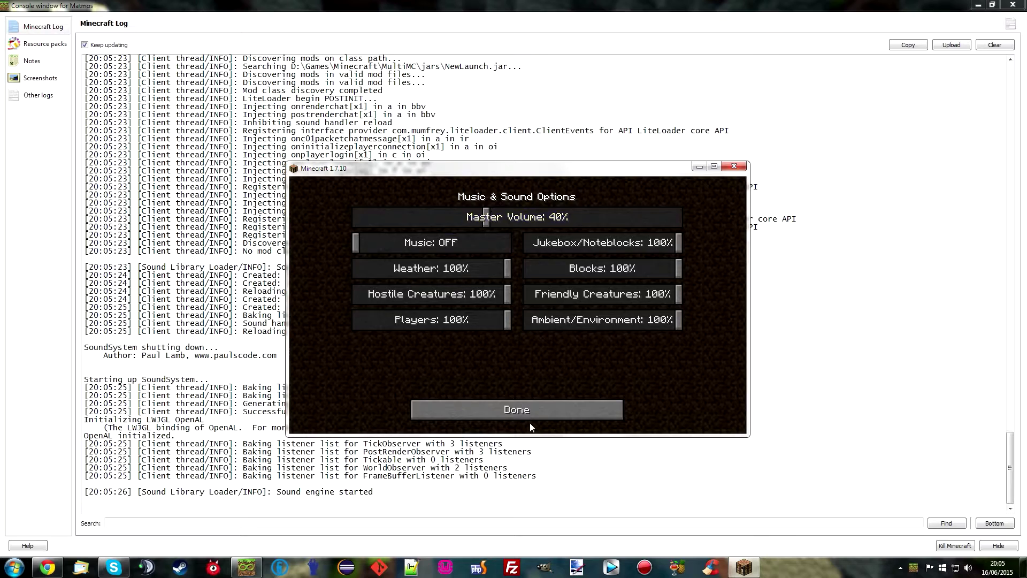
{"action": "left_click", "coordinate": [517, 410]}
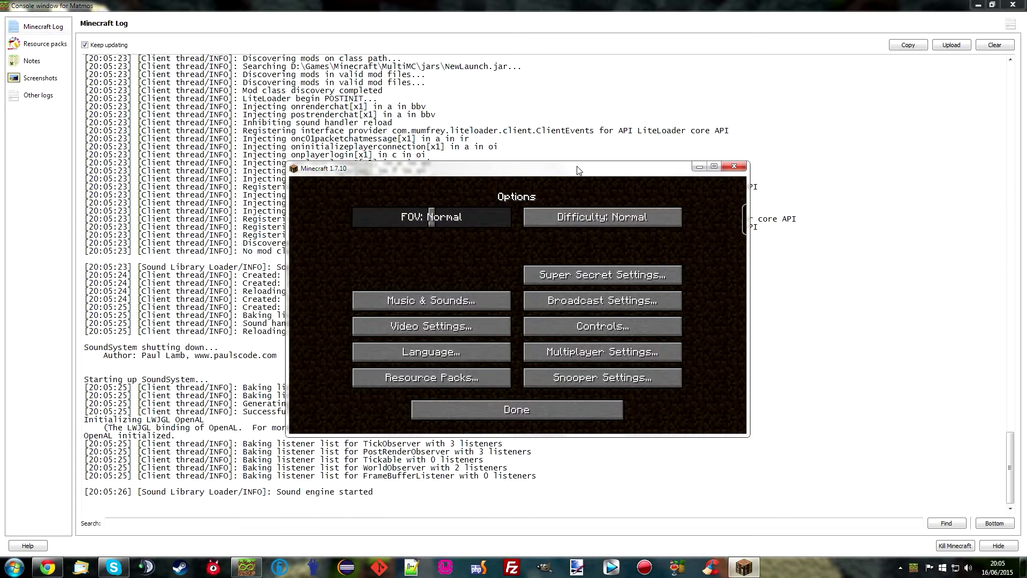
Step: Set the game difficulty to Peaceful and quit Minecraft
{"action": "left_click_drag", "start_coordinate": [580, 168], "coordinate": [810, 102]}
{"action": "left_click", "coordinate": [850, 151]}
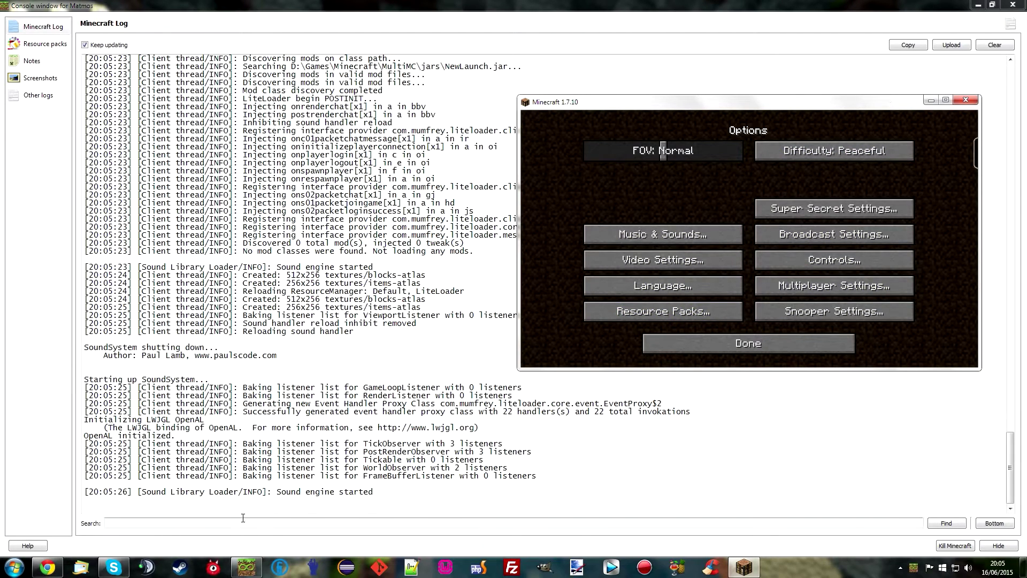
{"action": "left_click", "coordinate": [978, 5]}
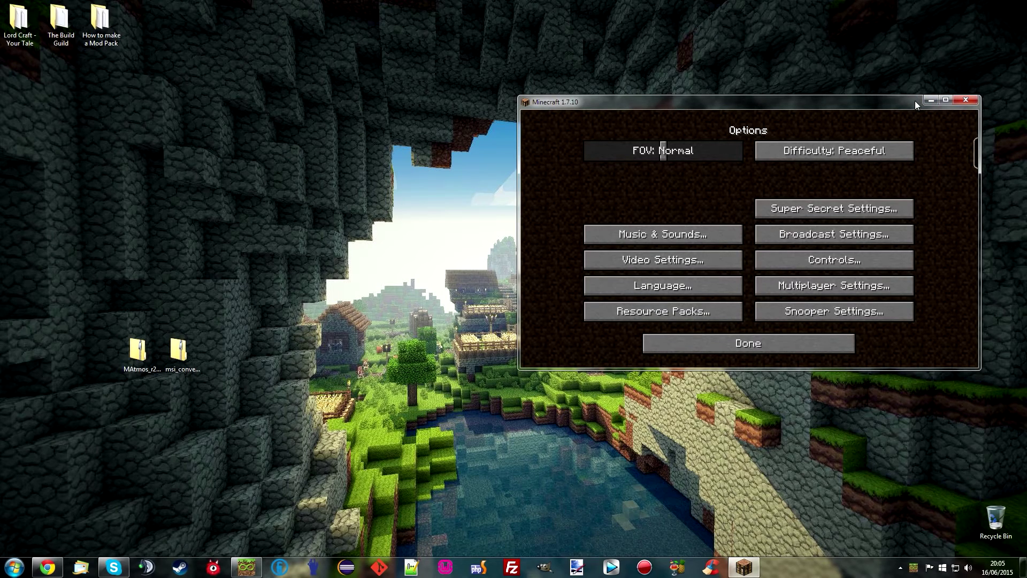
{"action": "left_click", "coordinate": [834, 343]}
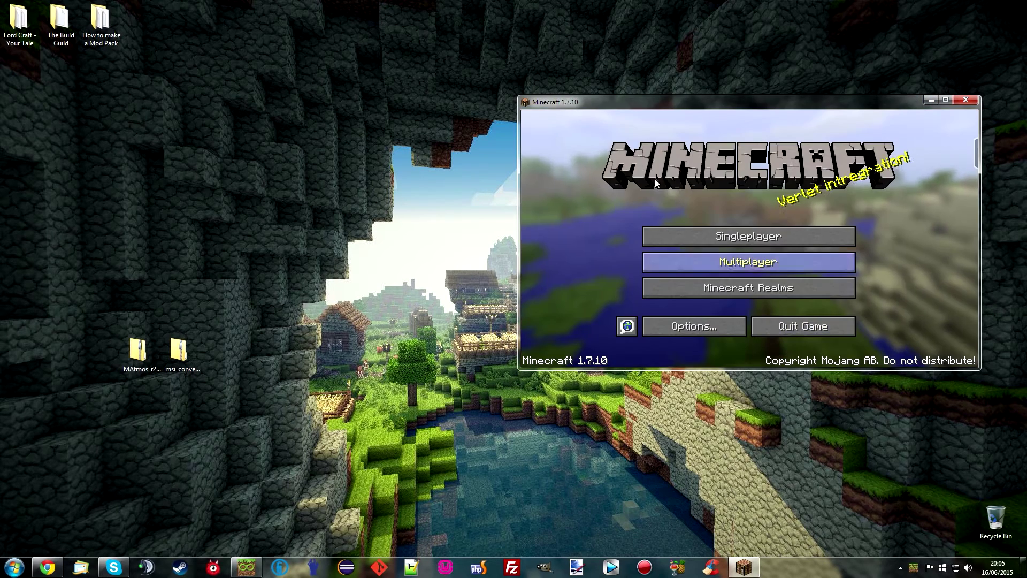
{"action": "left_click", "coordinate": [802, 325]}
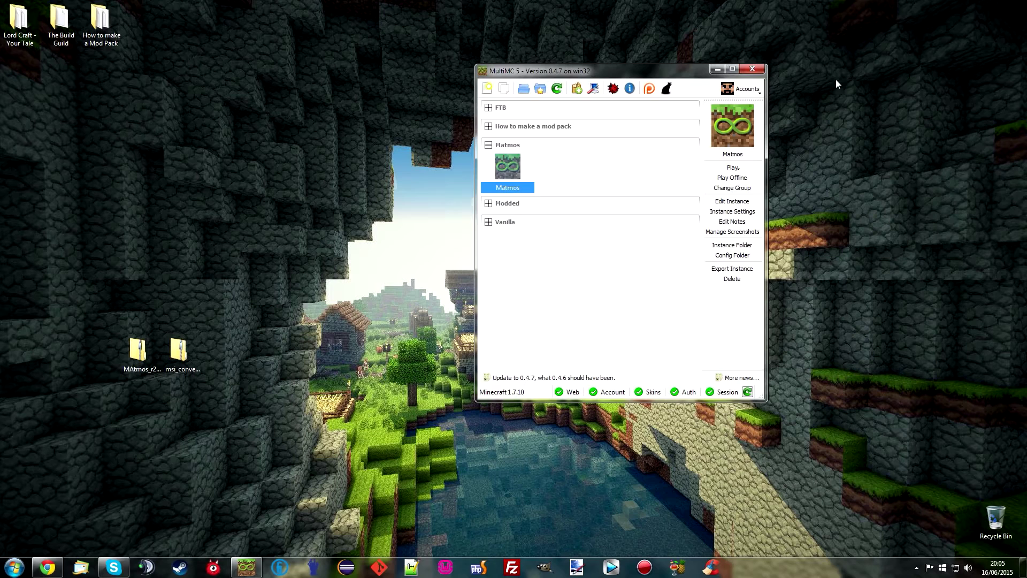
Step: Open the 1.7.10 folder inside the Matmos instance's mods folder
{"action": "left_click", "coordinate": [732, 247]}
{"action": "double_click", "coordinate": [549, 120]}
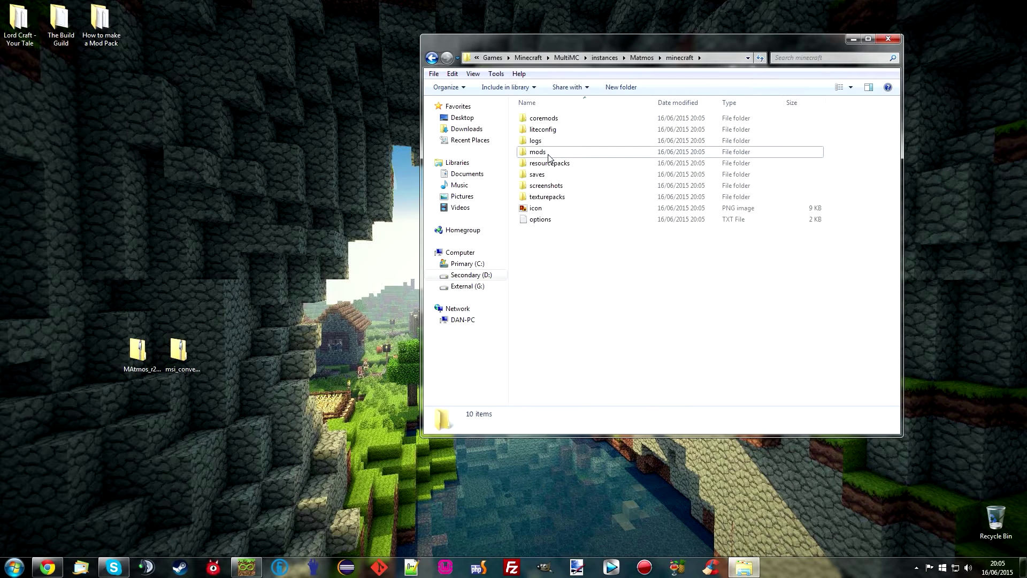
{"action": "double_click", "coordinate": [548, 155]}
{"action": "left_click", "coordinate": [535, 120]}
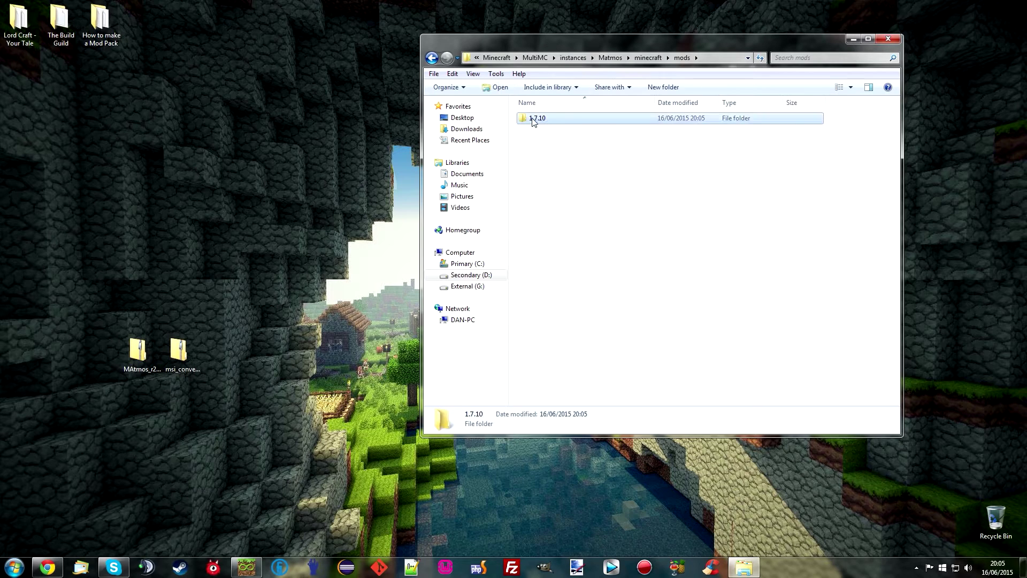
{"action": "double_click", "coordinate": [536, 119]}
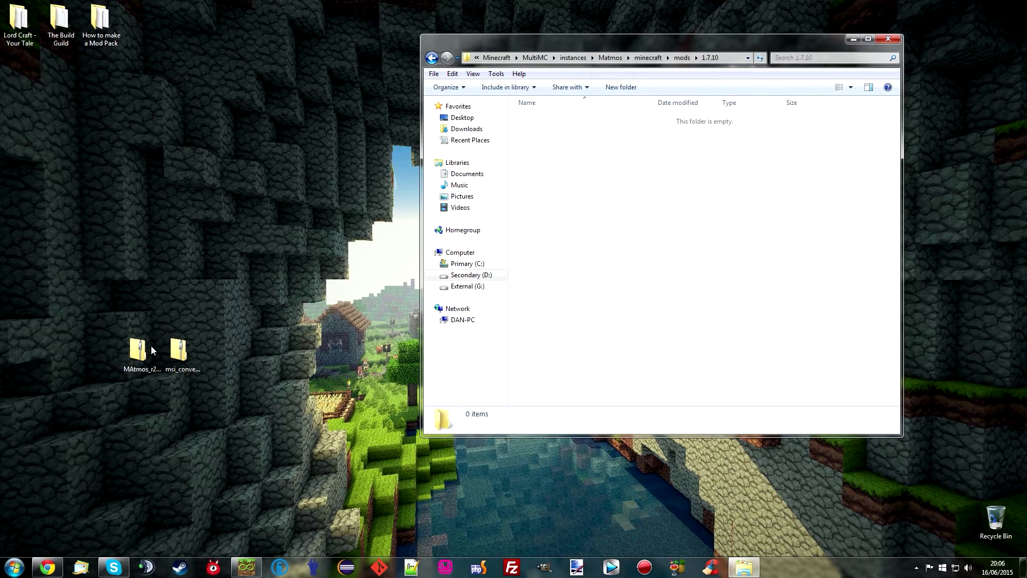
Step: Copy MAtmos_r28b__1.7.10.litemod from the MAtmos zip on the desktop into the instance's 1.7.10 mods folder, and close the archive
{"action": "right_click", "coordinate": [139, 356]}
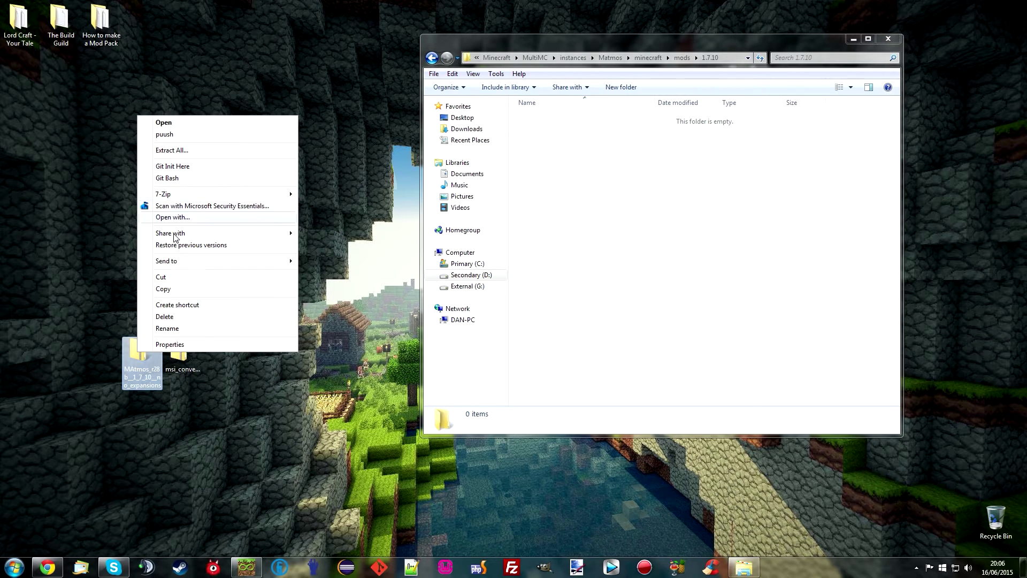
{"action": "key", "text": "Return"}
{"action": "double_click", "coordinate": [551, 131]}
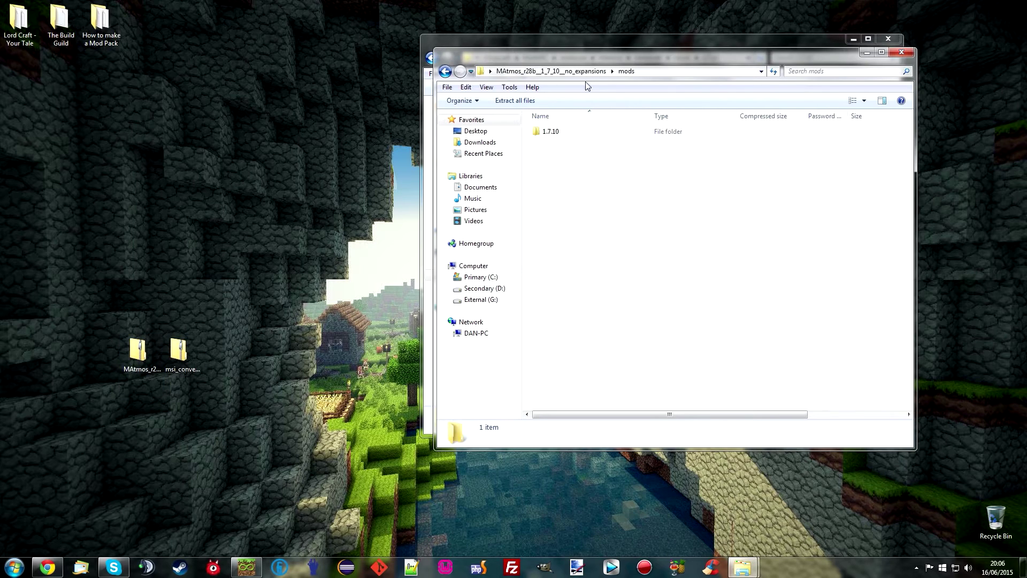
{"action": "double_click", "coordinate": [556, 132]}
{"action": "left_click_drag", "start_coordinate": [612, 60], "coordinate": [266, 244]}
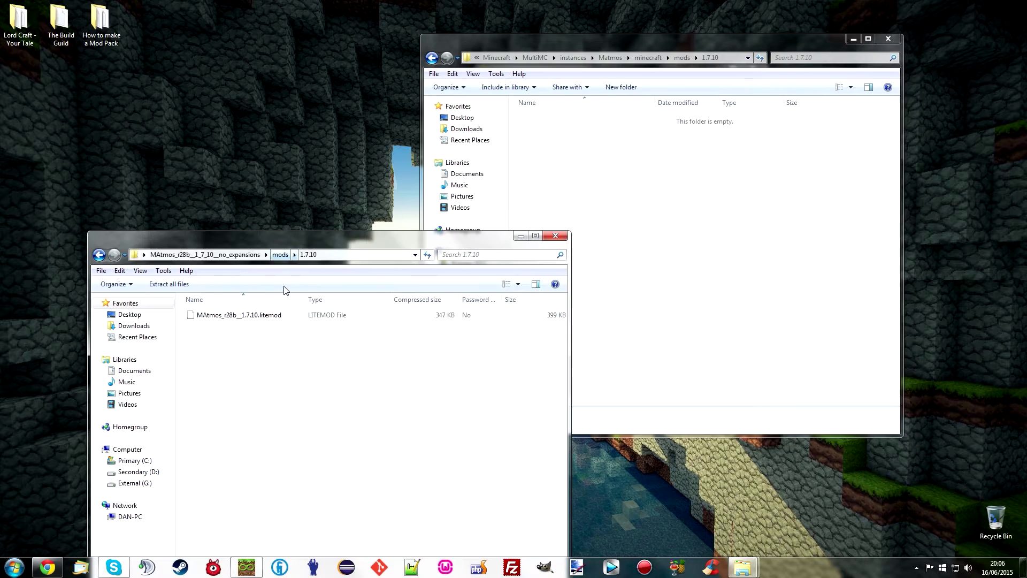
{"action": "left_click_drag", "start_coordinate": [236, 316], "coordinate": [629, 151]}
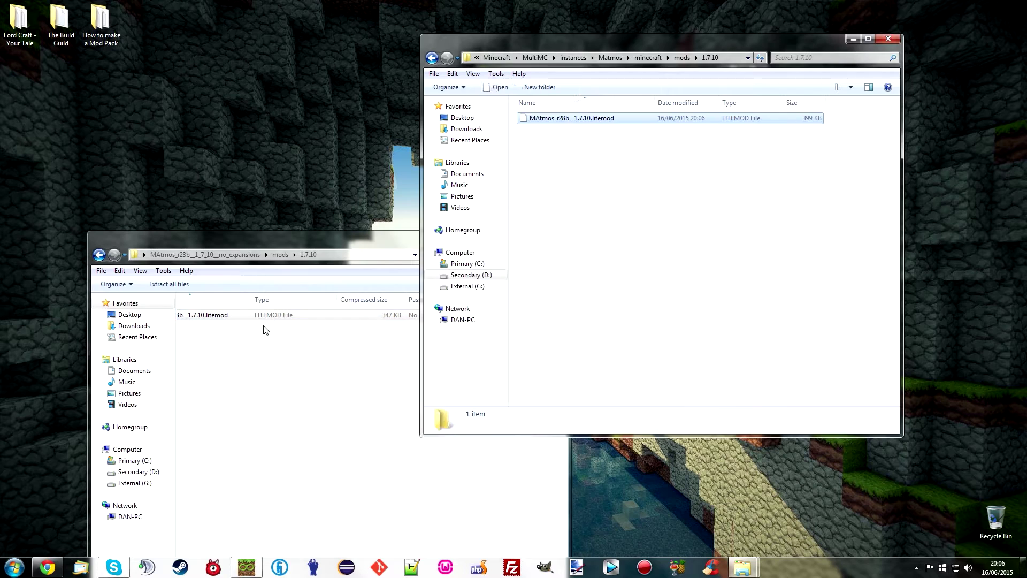
{"action": "left_click", "coordinate": [332, 239]}
{"action": "left_click", "coordinate": [557, 236]}
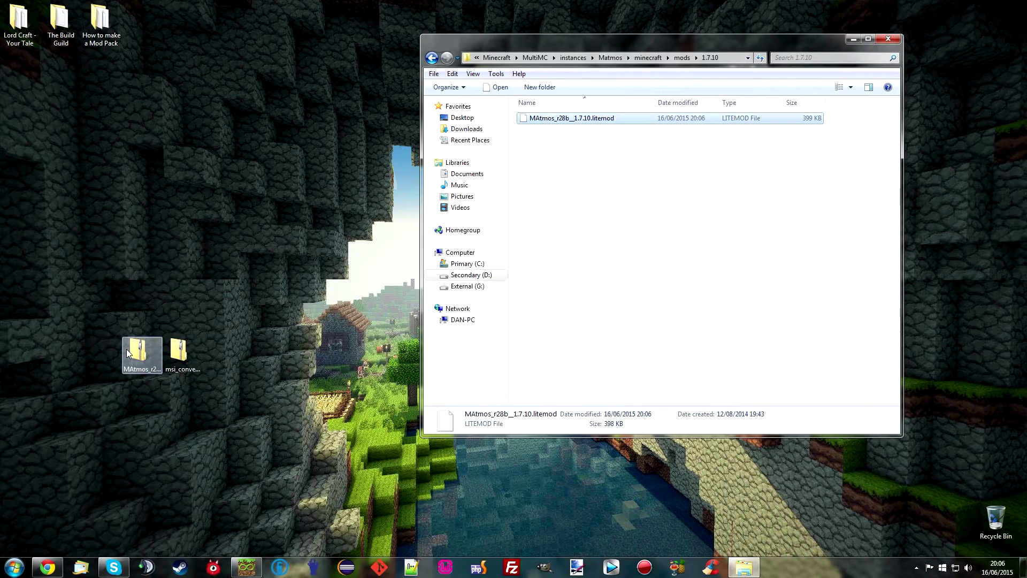
Step: Move the MAtmos zip from the desktop to the Recycle Bin and empty the bin
{"action": "left_click_drag", "start_coordinate": [126, 349], "coordinate": [995, 520]}
{"action": "right_click", "coordinate": [994, 517]}
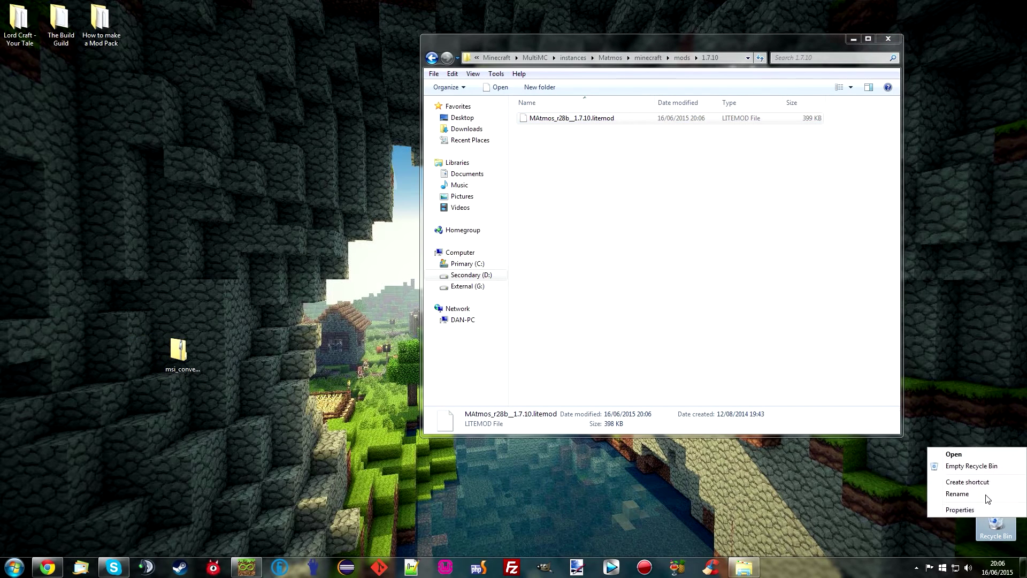
{"action": "left_click", "coordinate": [970, 467]}
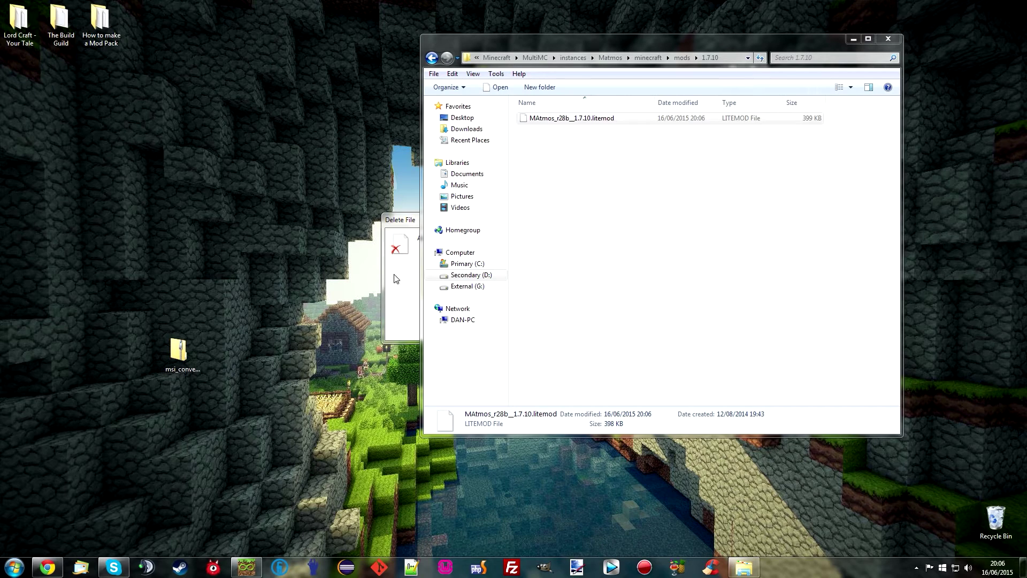
{"action": "left_click", "coordinate": [394, 224]}
{"action": "left_click", "coordinate": [556, 327]}
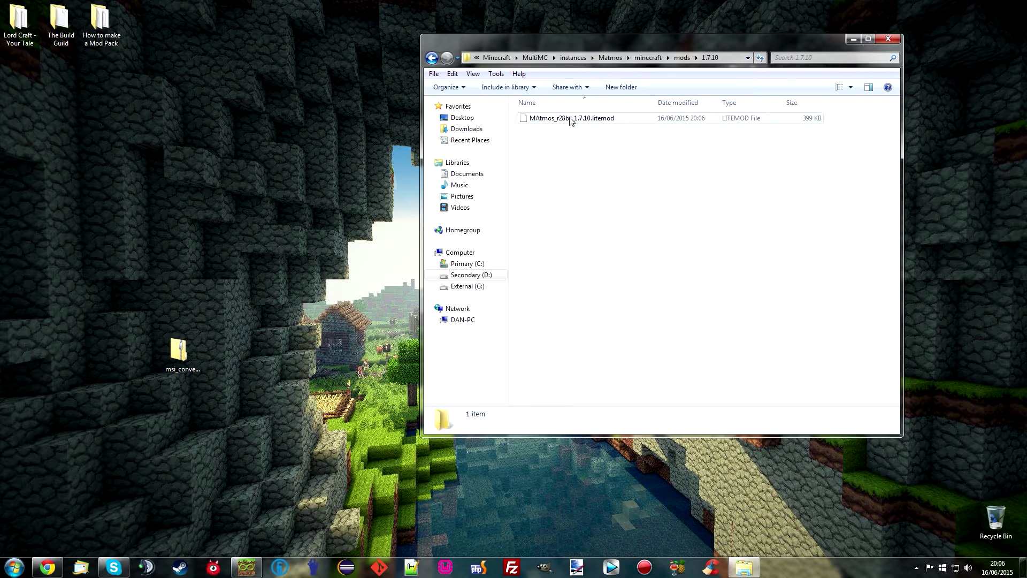
Step: Go back up from the 1.7.10 folder to the Matmos instance folder and close the window
{"action": "key", "text": "BackSpace"}
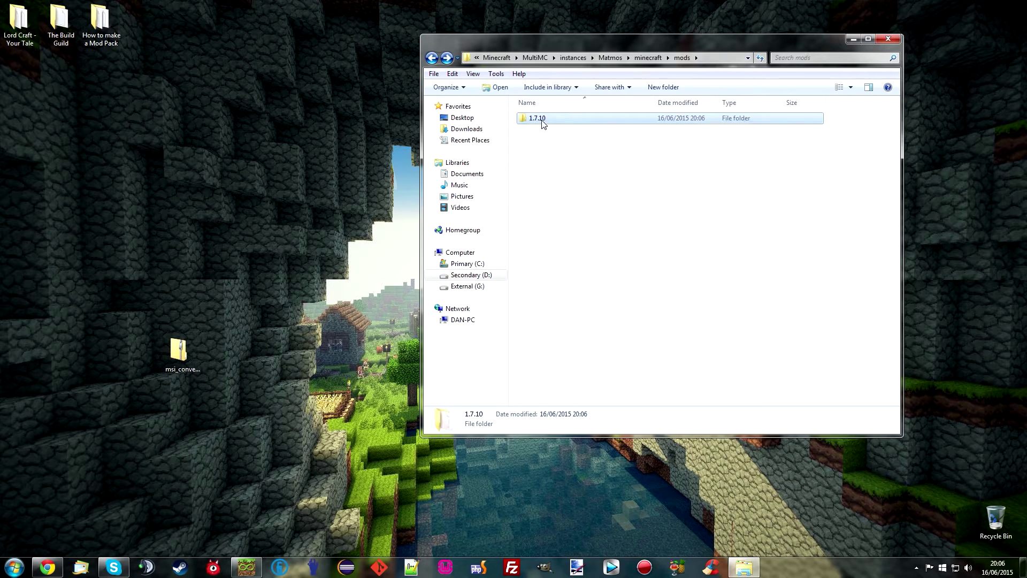
{"action": "key", "text": "BackSpace"}
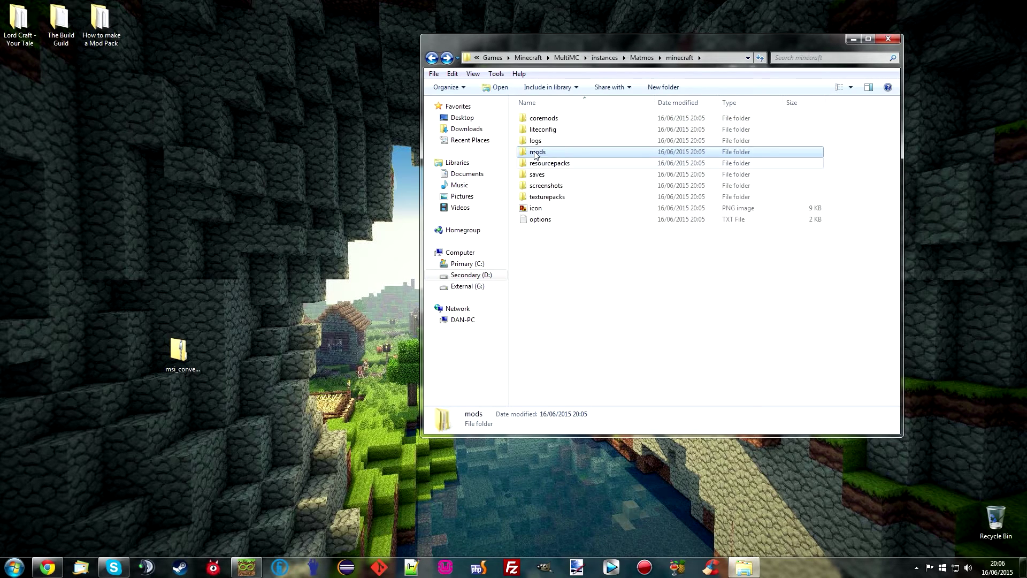
{"action": "key", "text": "BackSpace"}
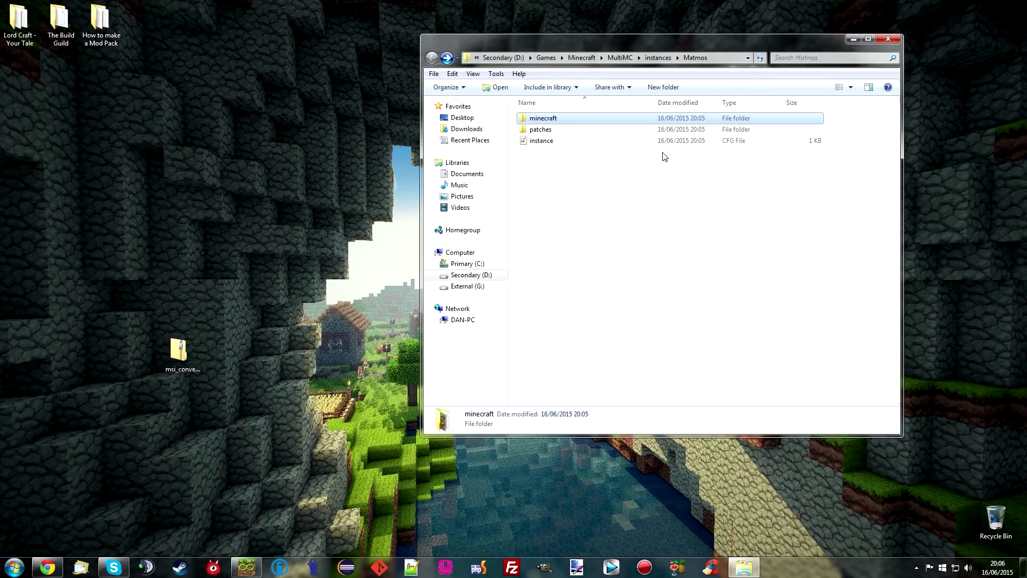
{"action": "left_click", "coordinate": [892, 41]}
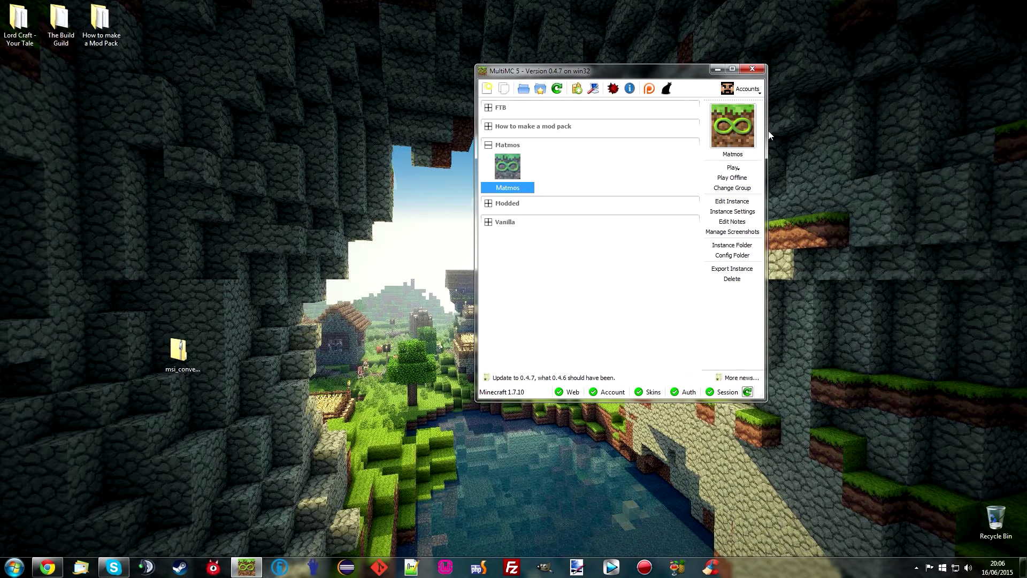
Step: Launch the Matmos instance and check the loaded MAtmos mod in the LiteLoader panel on the title screen
{"action": "left_click", "coordinate": [732, 168]}
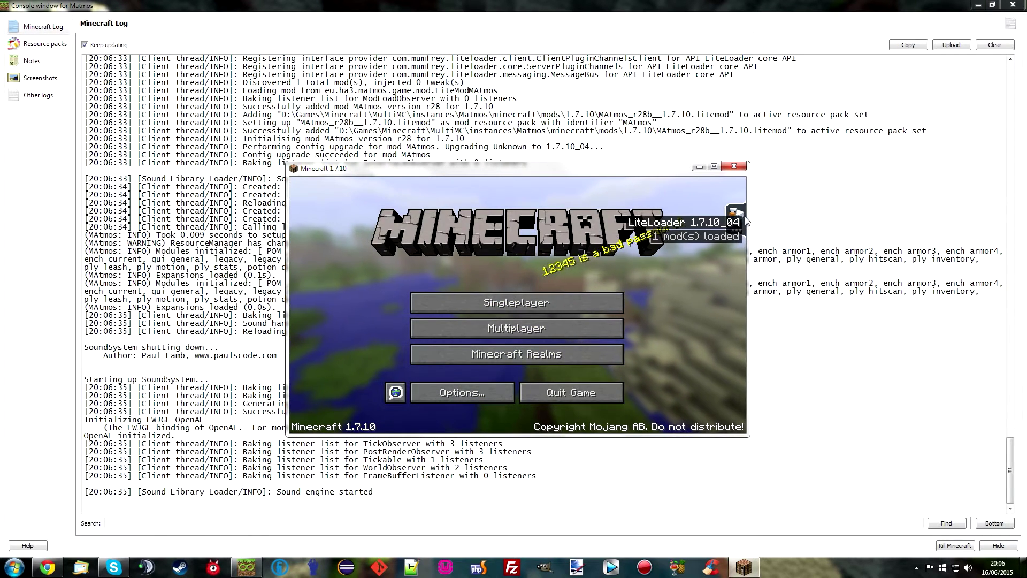
{"action": "left_click", "coordinate": [746, 220]}
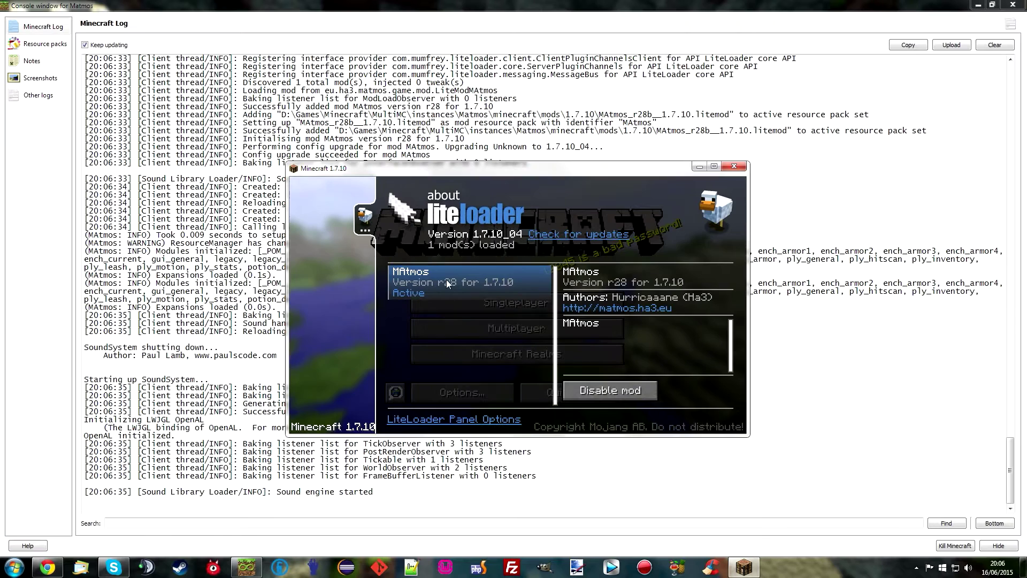
{"action": "left_click", "coordinate": [364, 221]}
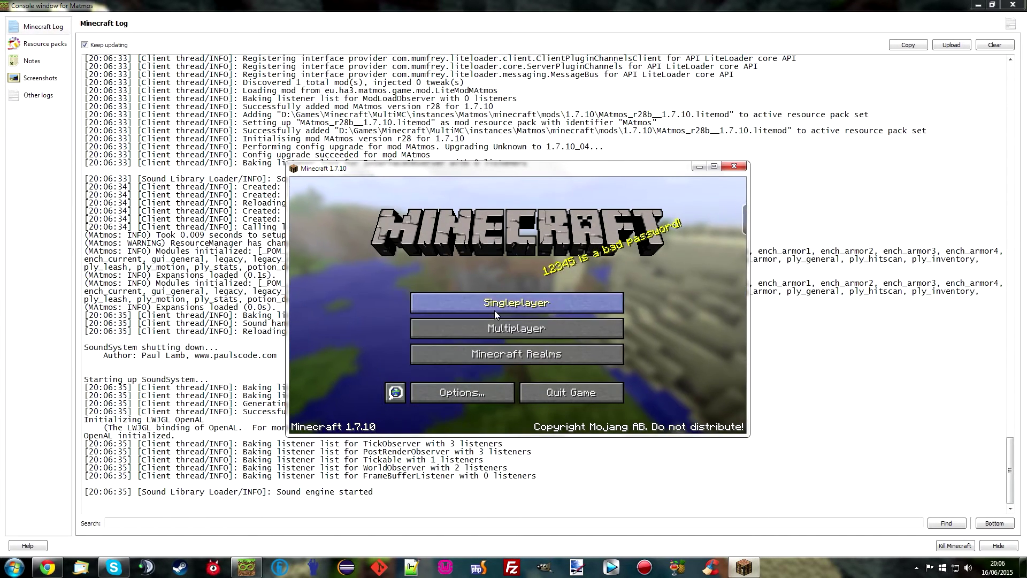
Step: Maximize the game and create a new singleplayer world in Creative mode with the default name New World
{"action": "left_click", "coordinate": [495, 307]}
{"action": "left_click", "coordinate": [715, 167]}
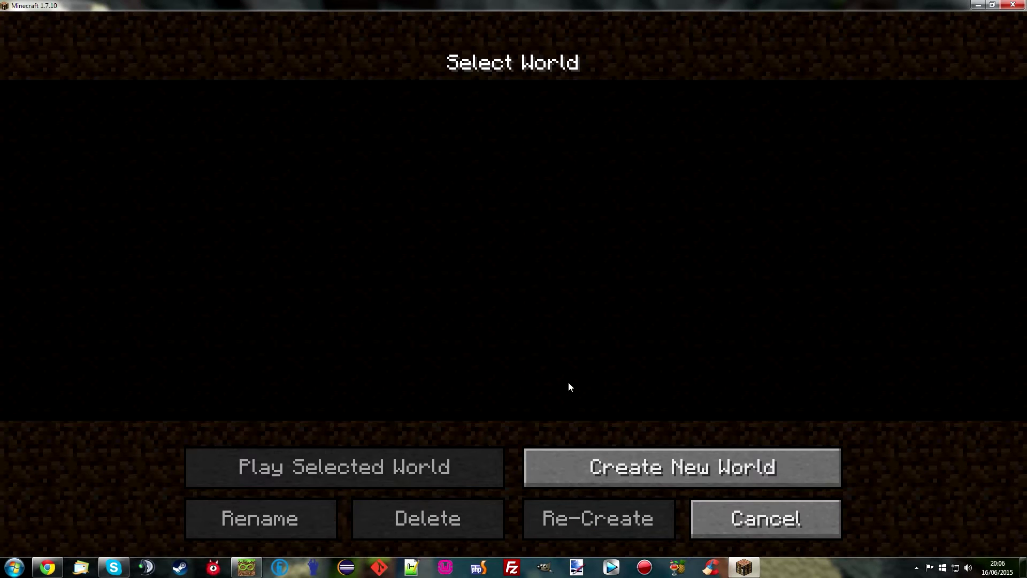
{"action": "left_click", "coordinate": [622, 459]}
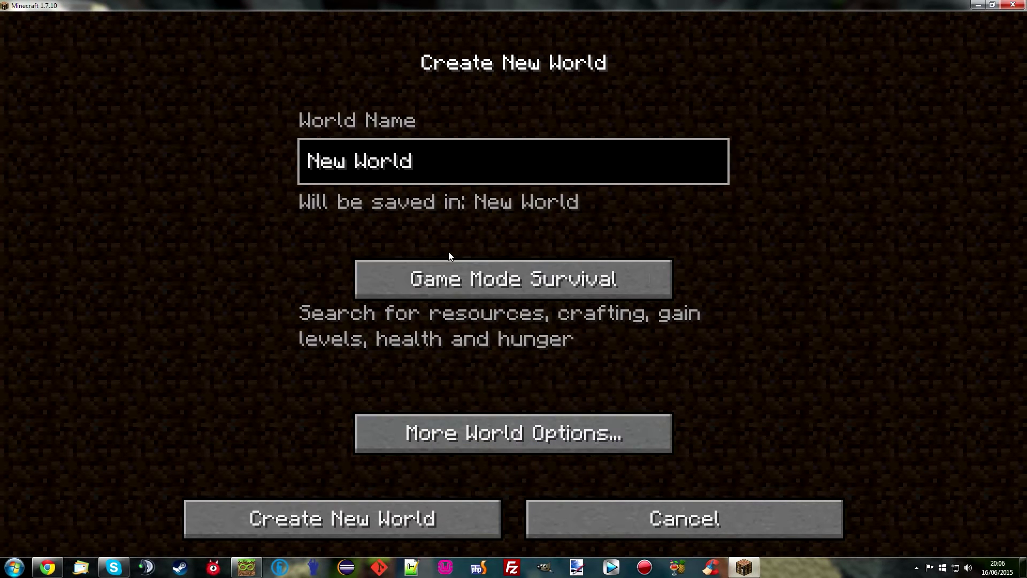
{"action": "left_click", "coordinate": [535, 266]}
{"action": "left_click", "coordinate": [535, 265]}
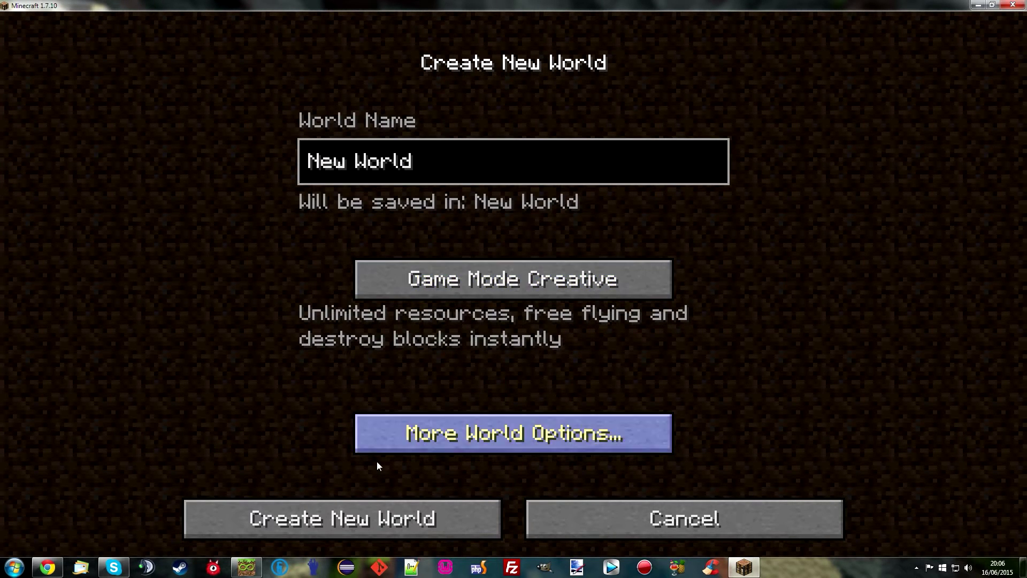
{"action": "left_click", "coordinate": [379, 519]}
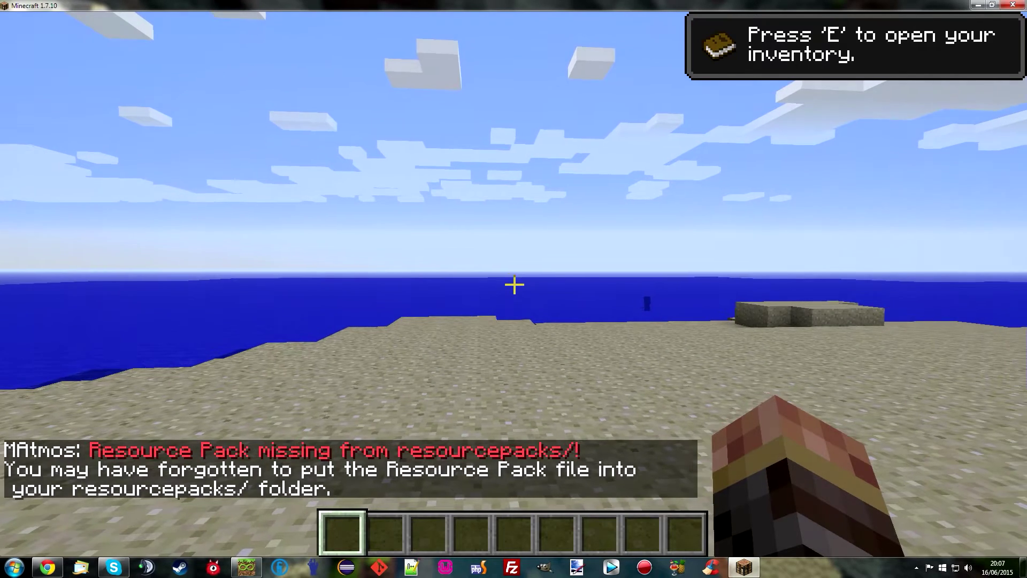
Step: Walk along the beach in the new world and briefly look at the creative inventory
{"action": "key", "text": "w"}
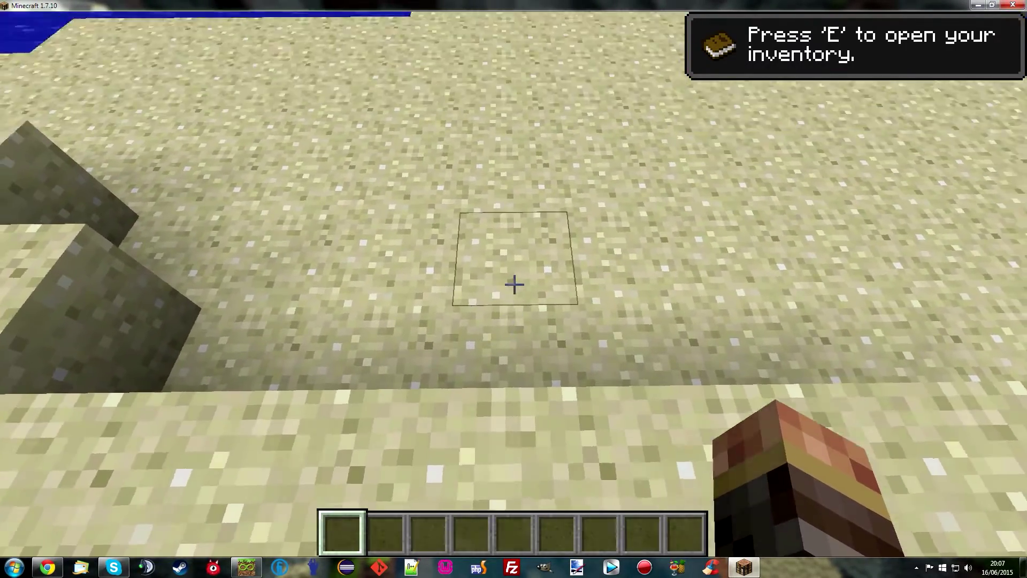
{"action": "key", "text": "e"}
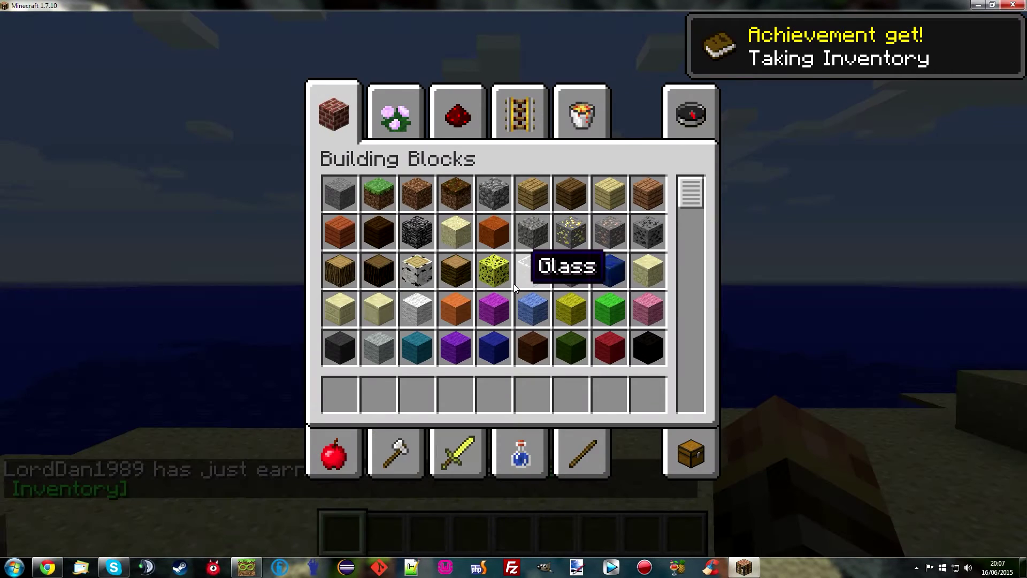
{"action": "key", "text": "e"}
Step: Open the instance's resource pack folder from the game's options, and minimize the game and console windows
{"action": "key", "text": "Escape"}
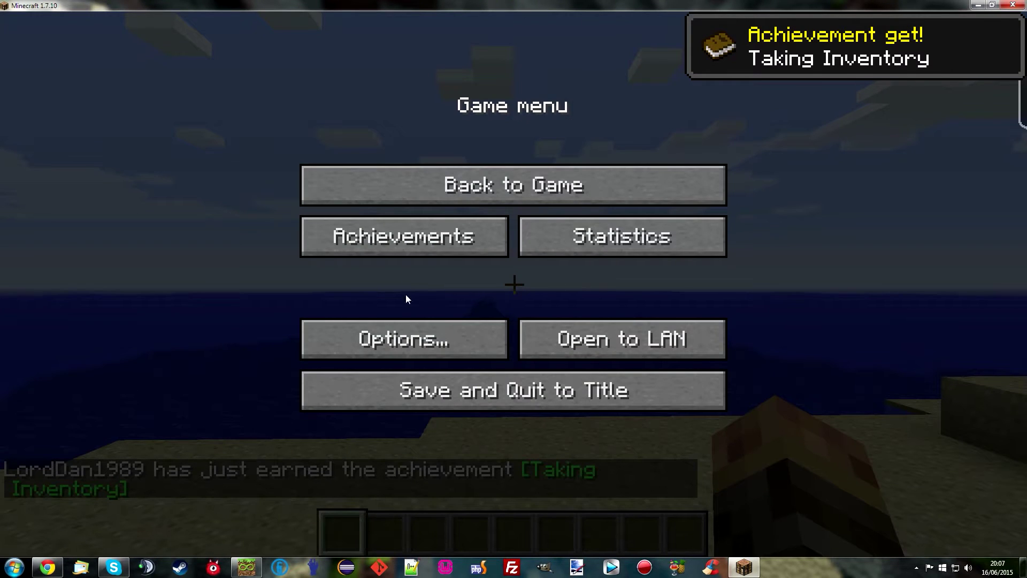
{"action": "left_click", "coordinate": [400, 341]}
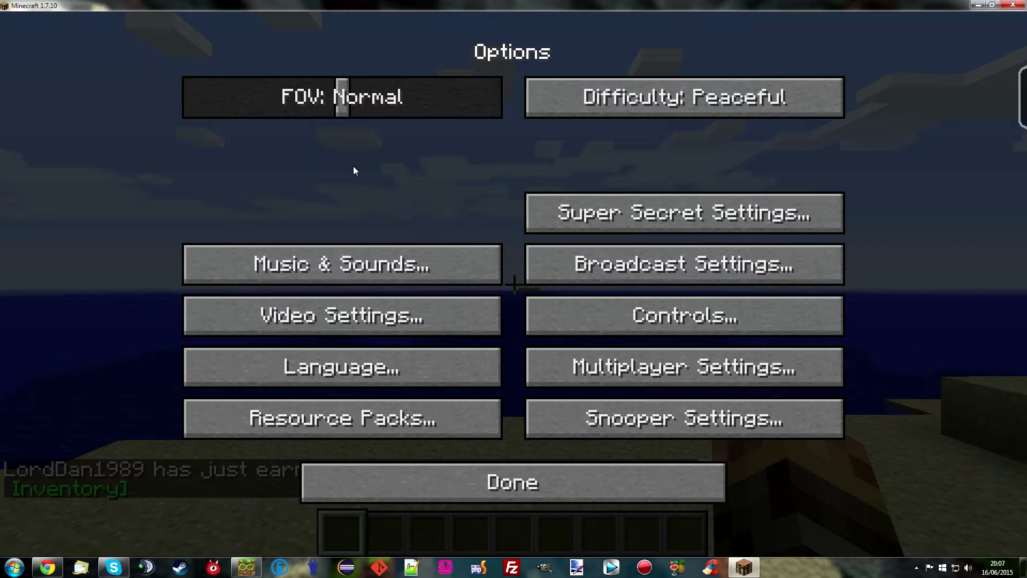
{"action": "left_click", "coordinate": [370, 428]}
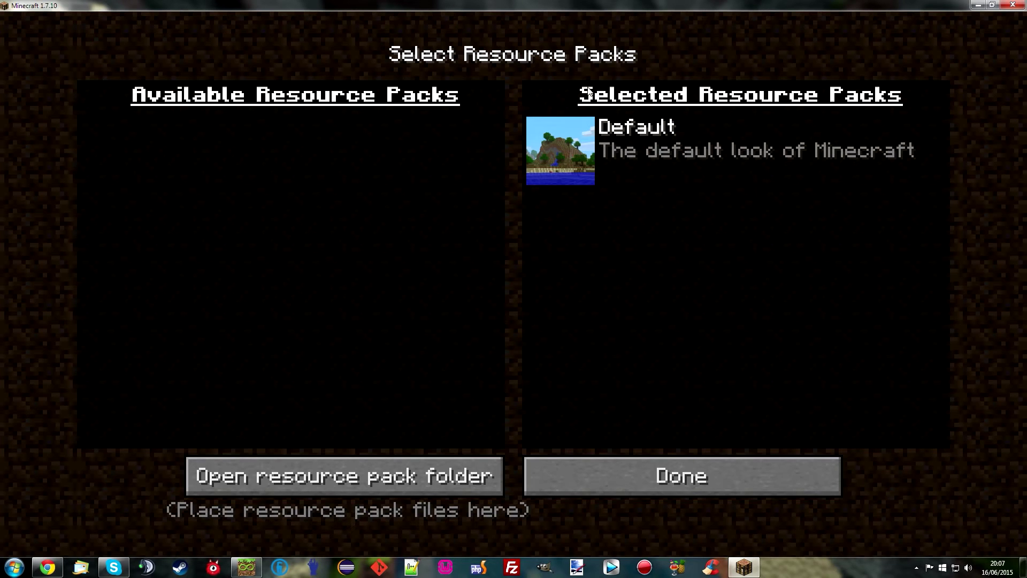
{"action": "left_click", "coordinate": [378, 478]}
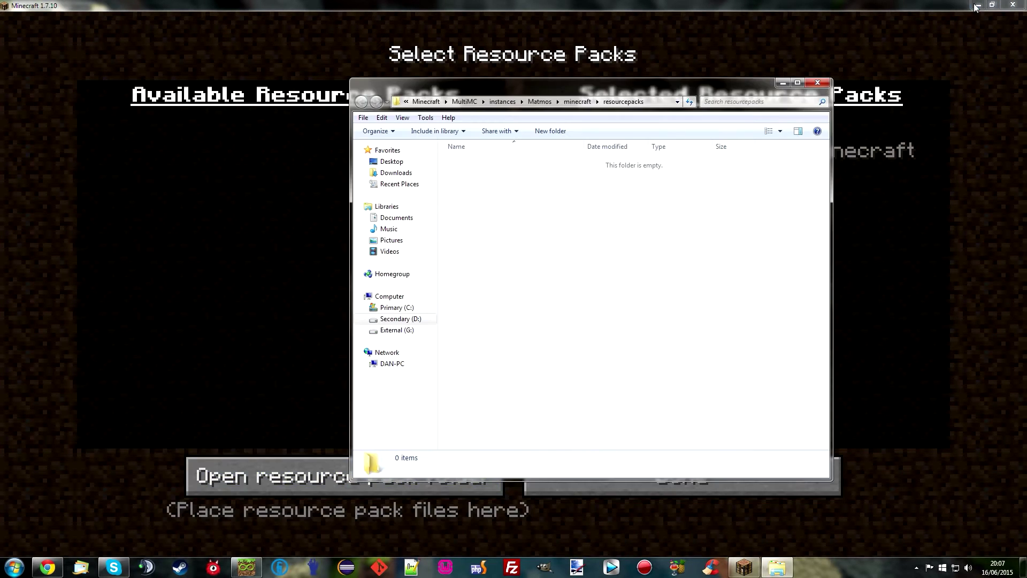
{"action": "left_click", "coordinate": [976, 7]}
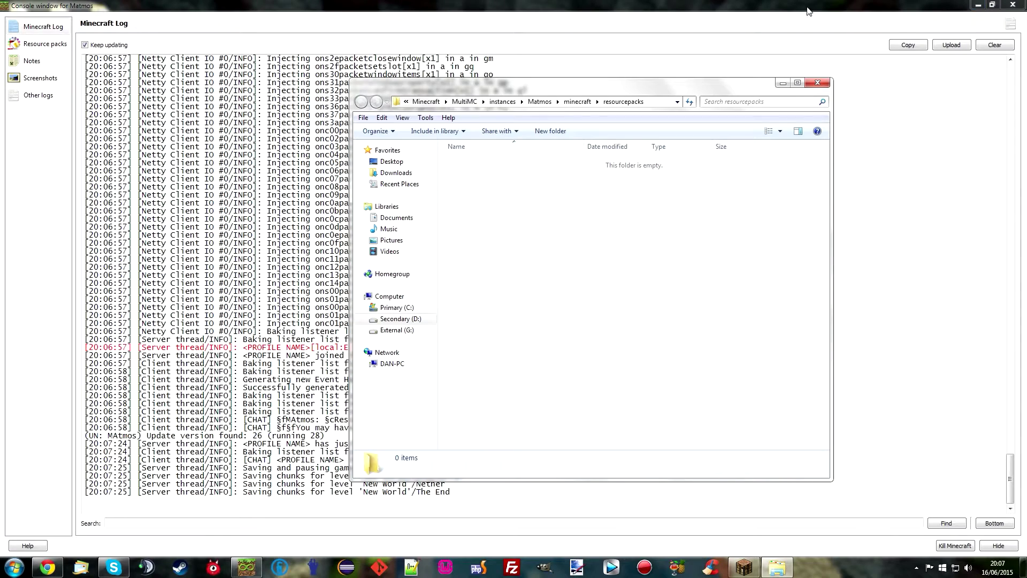
{"action": "left_click", "coordinate": [978, 5]}
Step: Copy the msi_conversion zip from the desktop into the resourcepacks folder, move the desktop copy to the Recycle Bin, and close the folder
{"action": "left_click", "coordinate": [184, 358]}
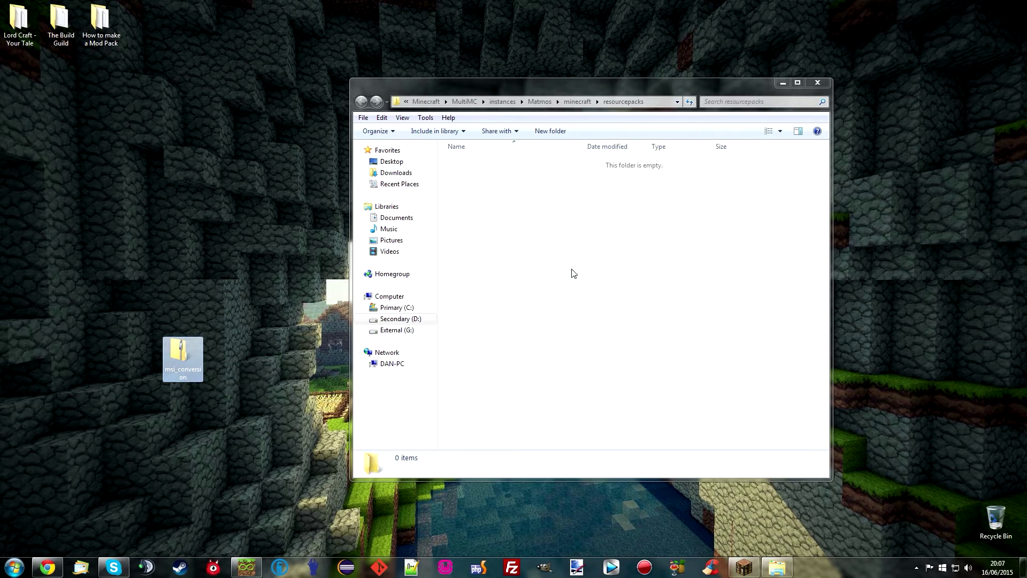
{"action": "left_click_drag", "start_coordinate": [511, 198], "coordinate": [511, 199]}
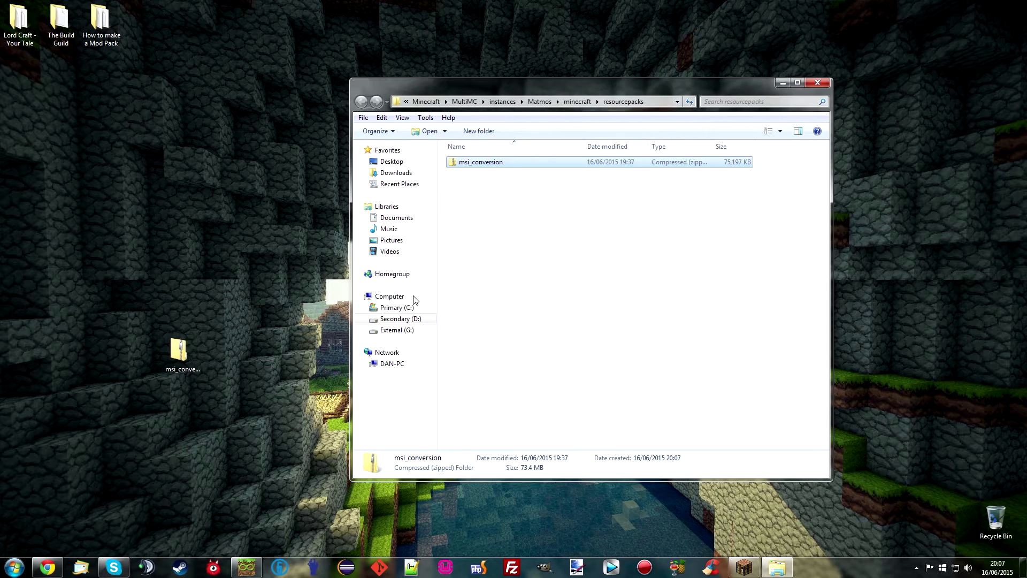
{"action": "left_click_drag", "start_coordinate": [179, 353], "coordinate": [648, 463]}
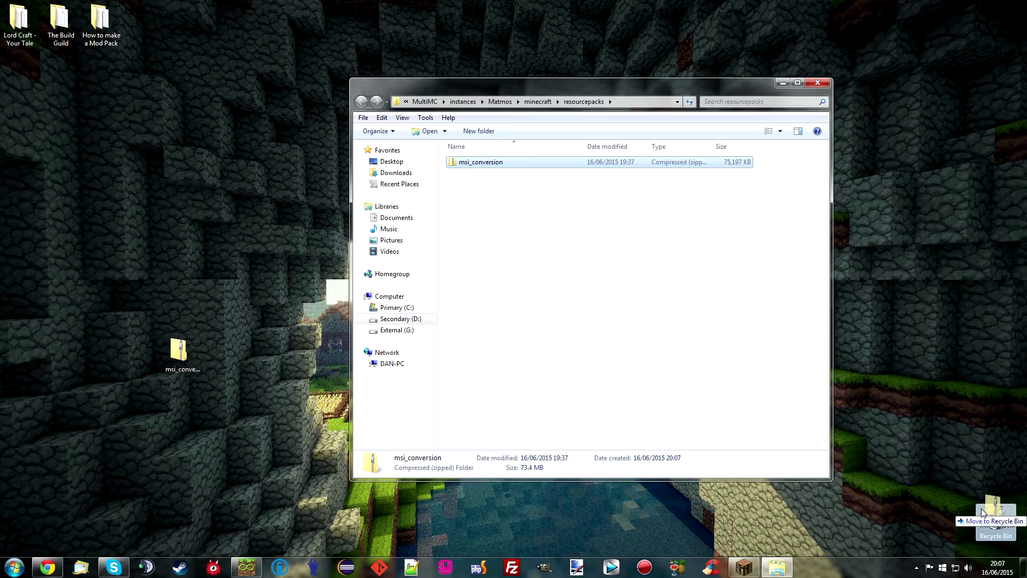
{"action": "left_click_drag", "start_coordinate": [983, 513], "coordinate": [983, 514]}
{"action": "left_click", "coordinate": [817, 84]}
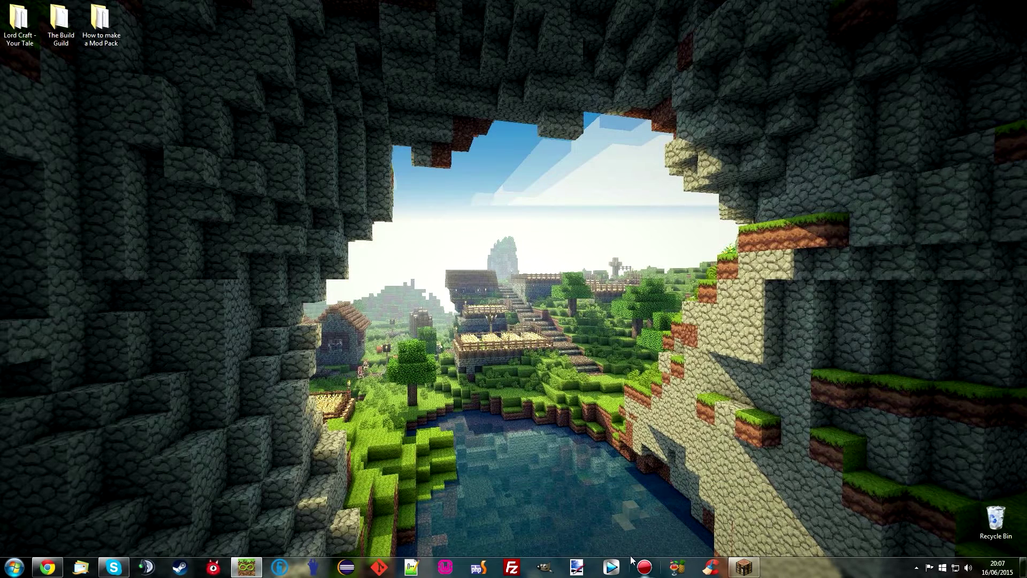
Step: Return to Minecraft, reopen the resource pack selection, activate msi_conversion.zip, and resume the world
{"action": "left_click", "coordinate": [755, 565]}
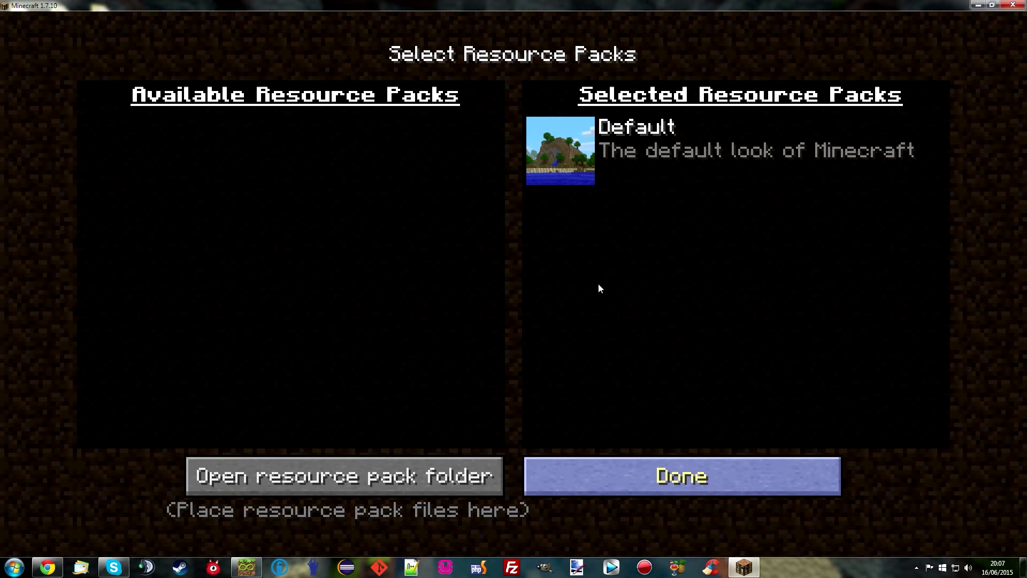
{"action": "left_click", "coordinate": [682, 477]}
{"action": "left_click", "coordinate": [353, 412]}
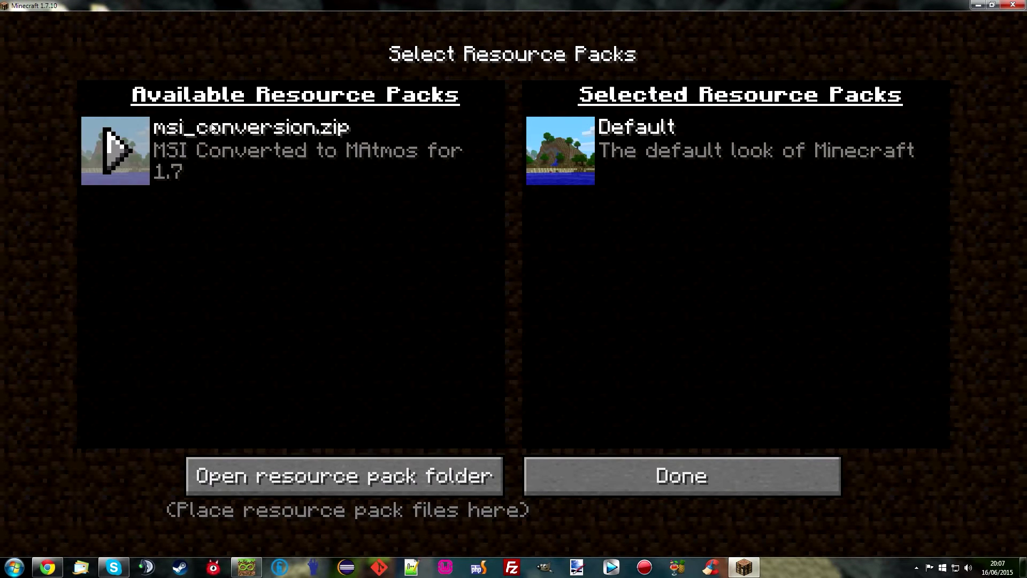
{"action": "left_click", "coordinate": [113, 152]}
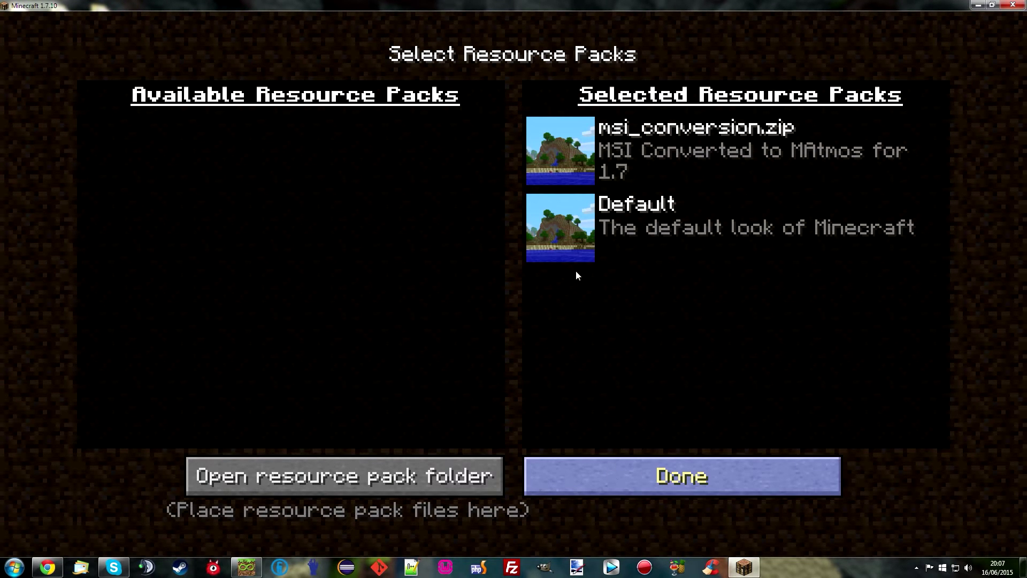
{"action": "key", "text": "Escape"}
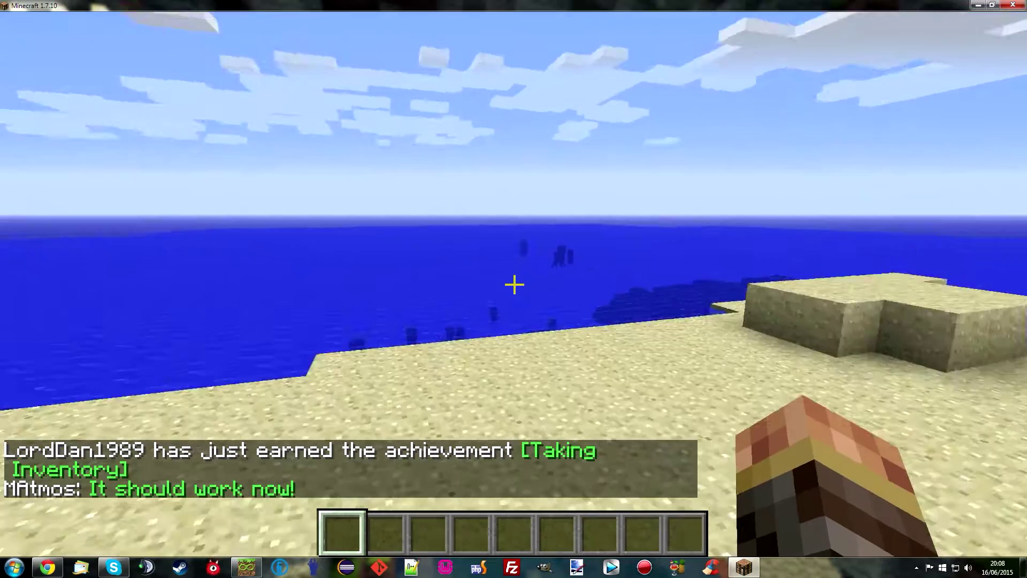
Step: Walk to the water's edge and check the current biome in the debug overlay
{"action": "key", "text": "w"}
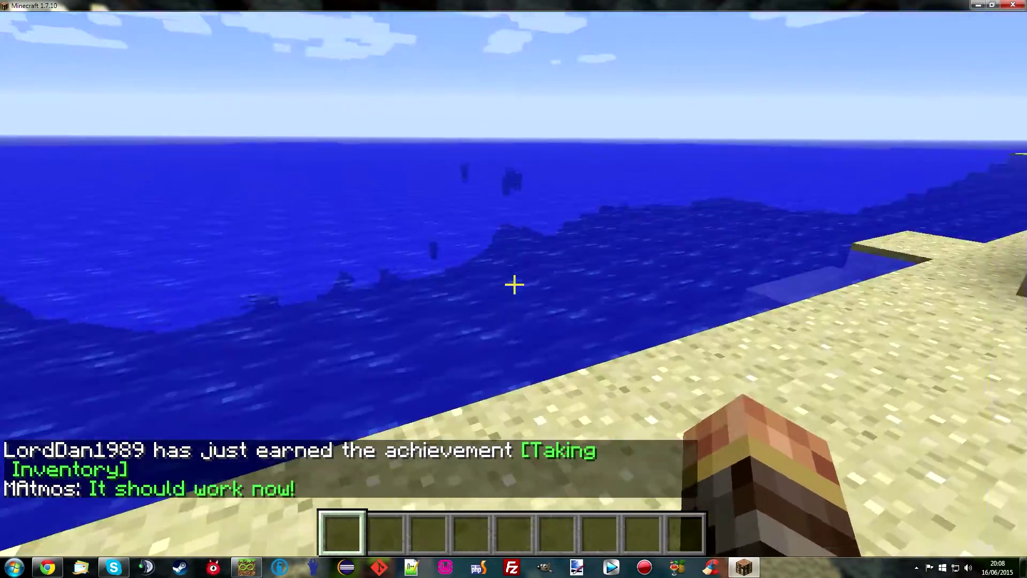
{"action": "key", "text": "F3"}
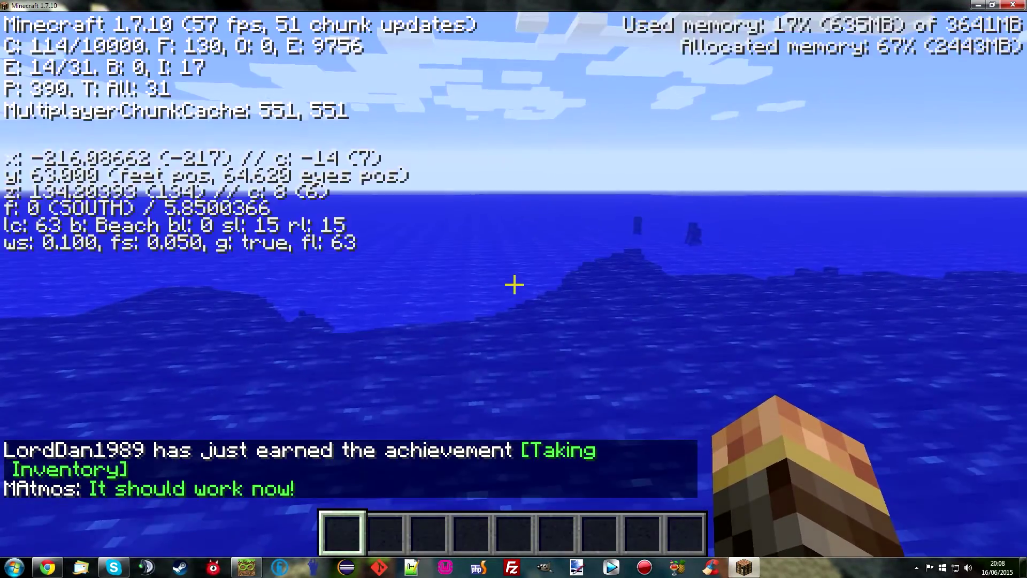
{"action": "key", "text": "F3"}
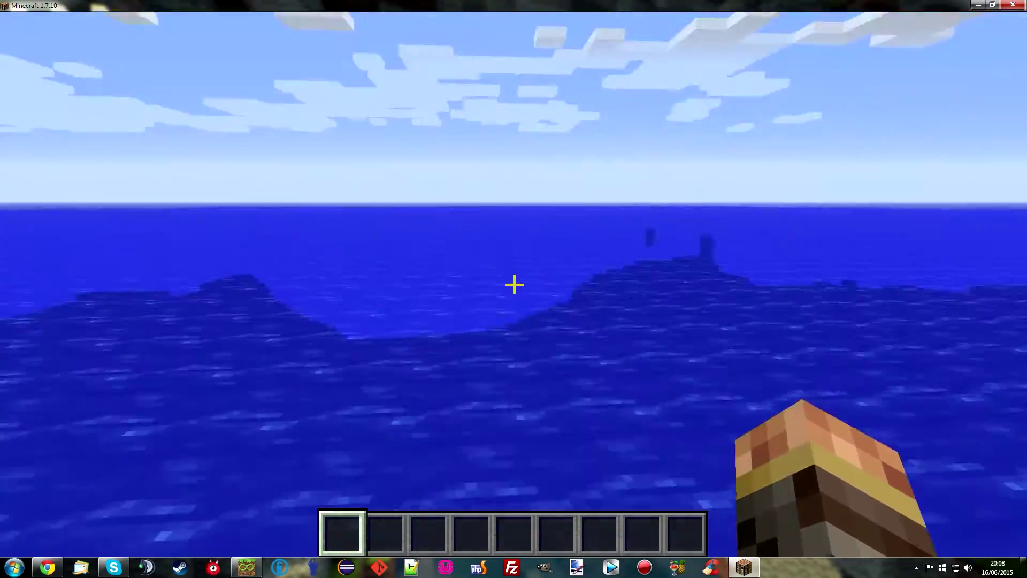
Step: Fly high above the forest, check the altitude and biome in the debug overlay, and hide the overlay
{"action": "key", "text": "space"}
{"action": "key", "text": "w"}
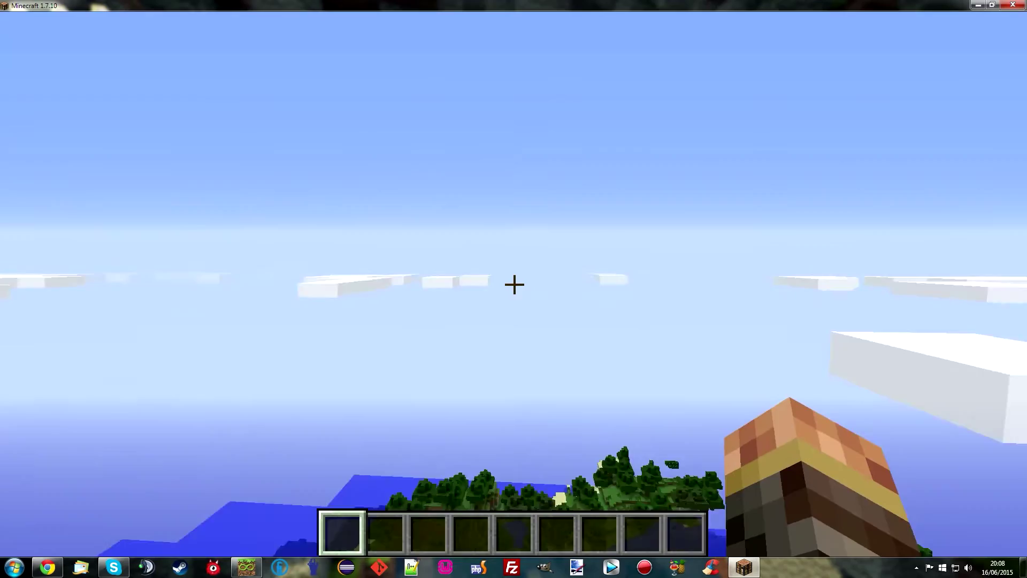
{"action": "key", "text": "F3"}
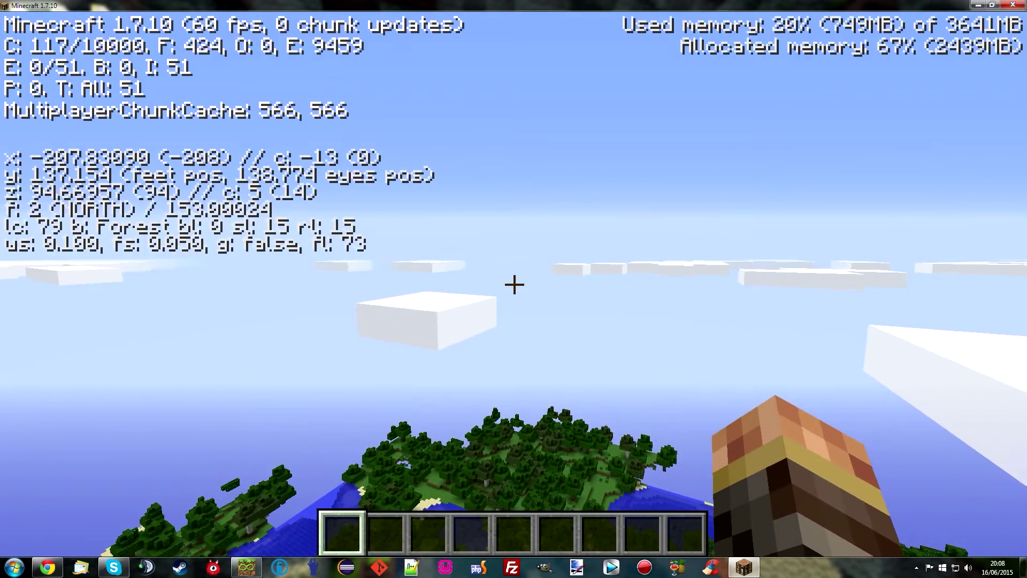
{"action": "key", "text": "F3"}
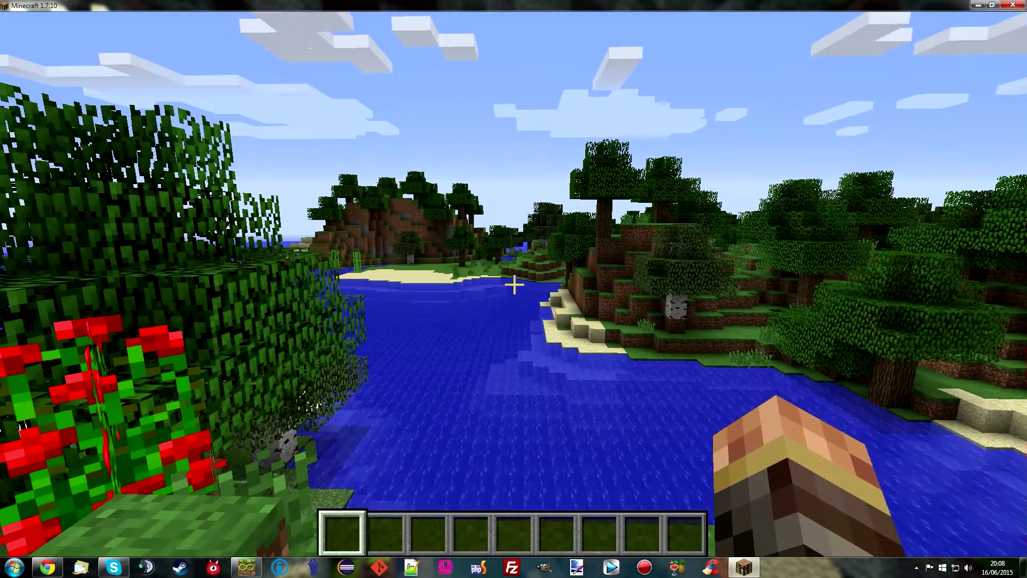
Step: Review the volume settings on both pages of the MAtmos Expansions screen, then return to the world
{"action": "key", "text": "F7"}
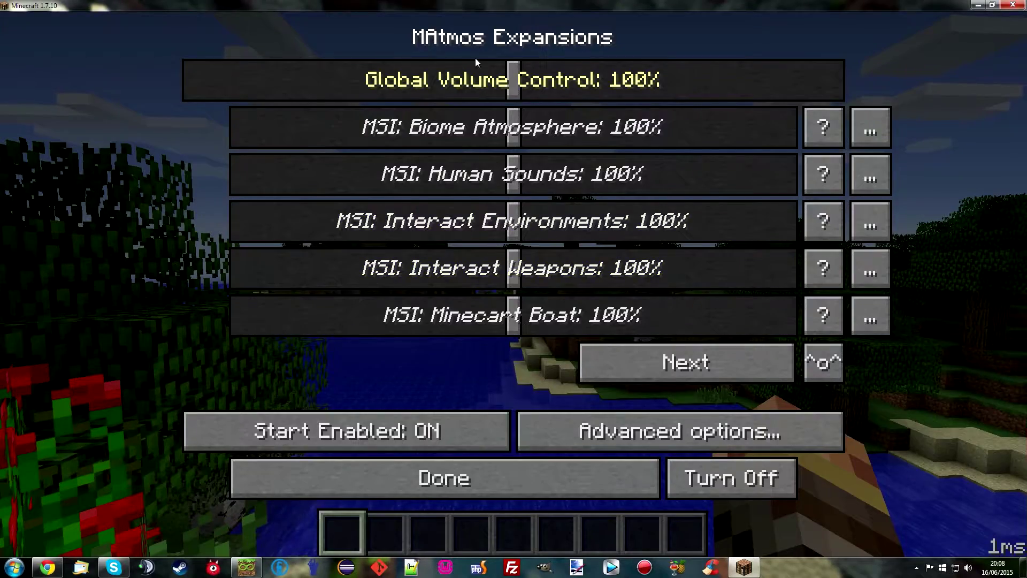
{"action": "left_click", "coordinate": [667, 364]}
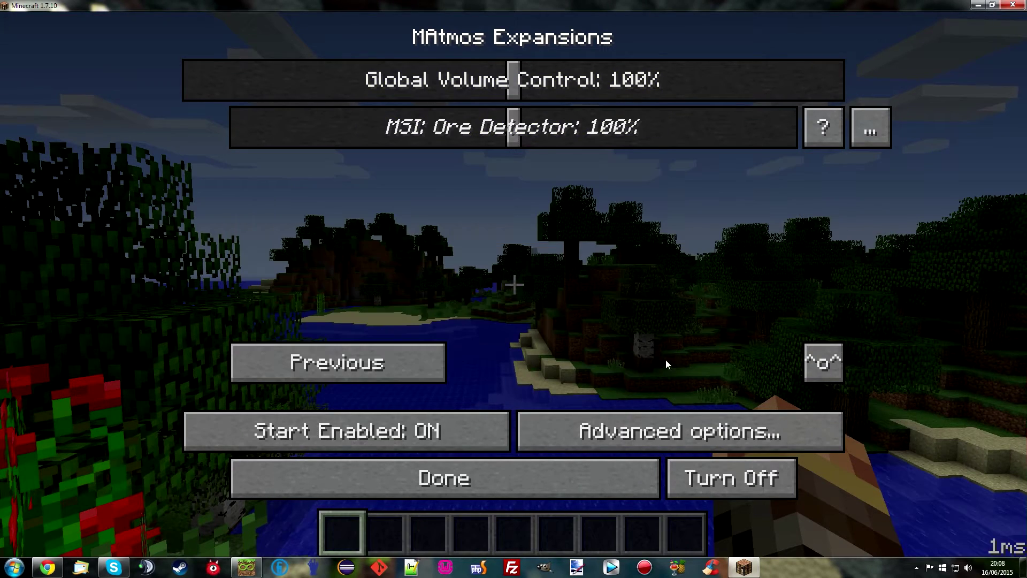
{"action": "key", "text": "Escape"}
{"action": "key", "text": "Escape"}
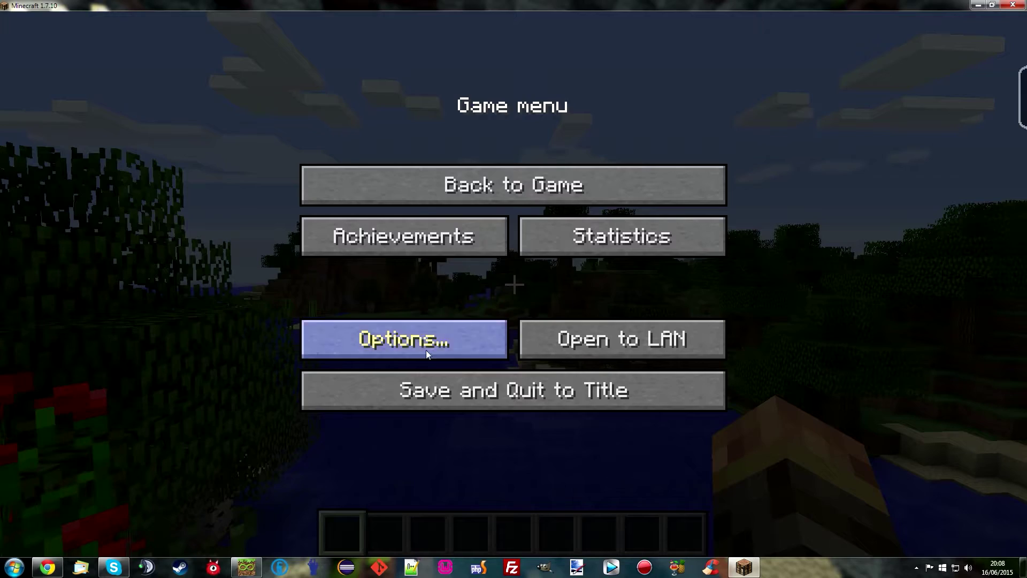
{"action": "left_click", "coordinate": [426, 348]}
{"action": "key", "text": "Escape"}
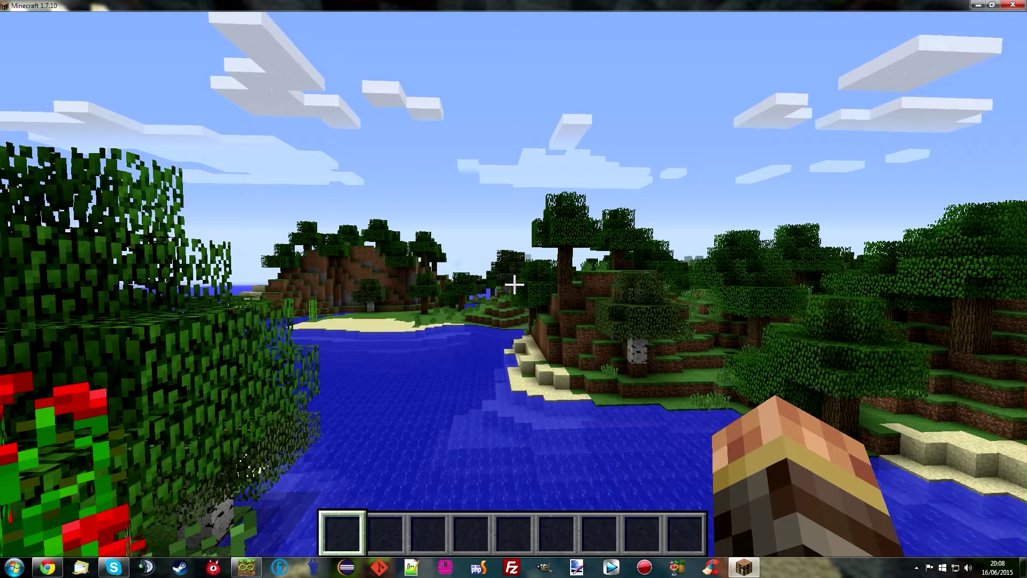
Step: Adjust the MAtmos volume in the world with the look up/down control, and walk around the flowery shore
{"action": "key", "text": "F7"}
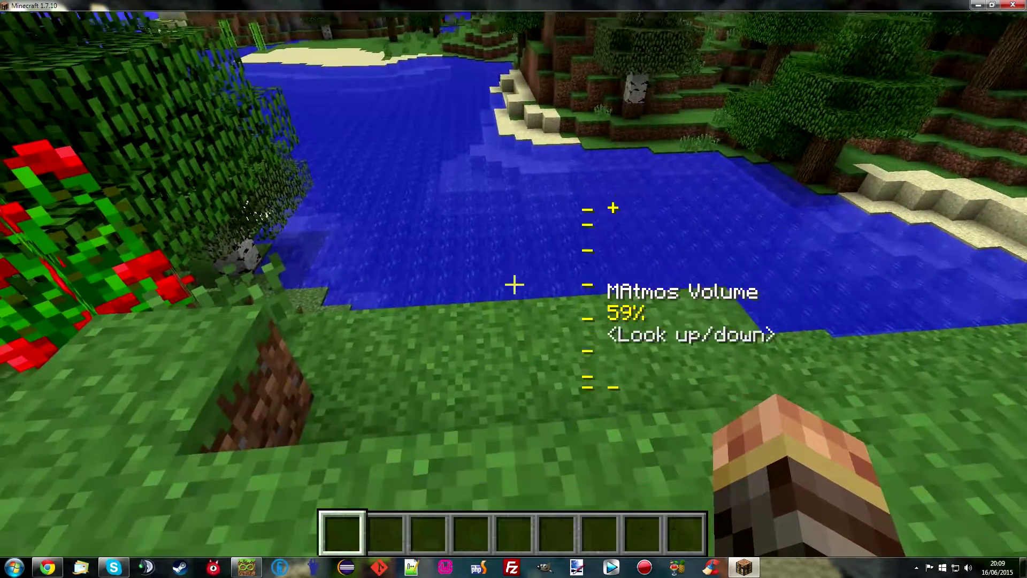
{"action": "mouse_move", "coordinate": [514, 285]}
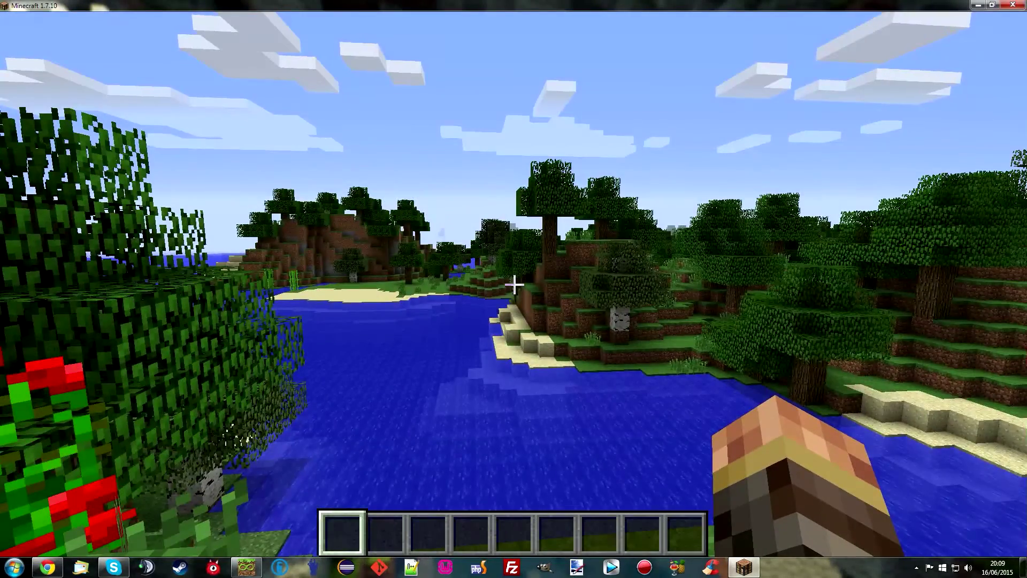
{"action": "key", "text": "F7"}
{"action": "key", "text": "Escape"}
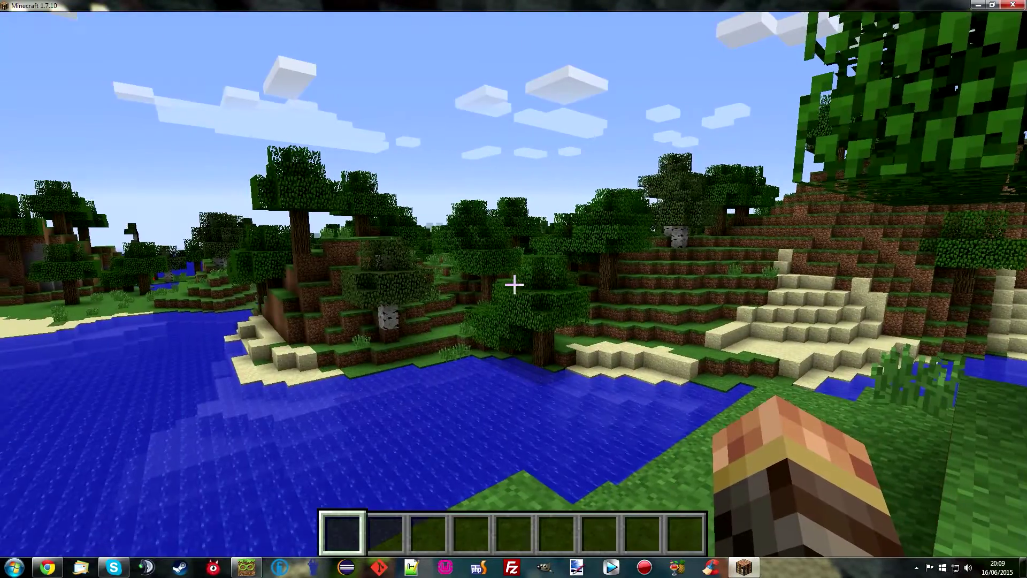
{"action": "key", "text": "F7"}
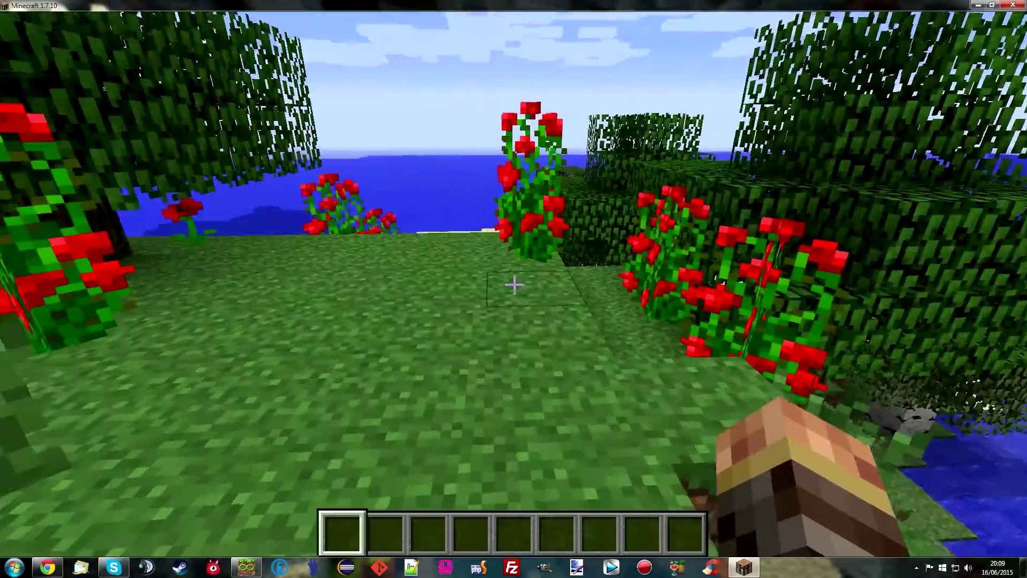
{"action": "key", "text": "space"}
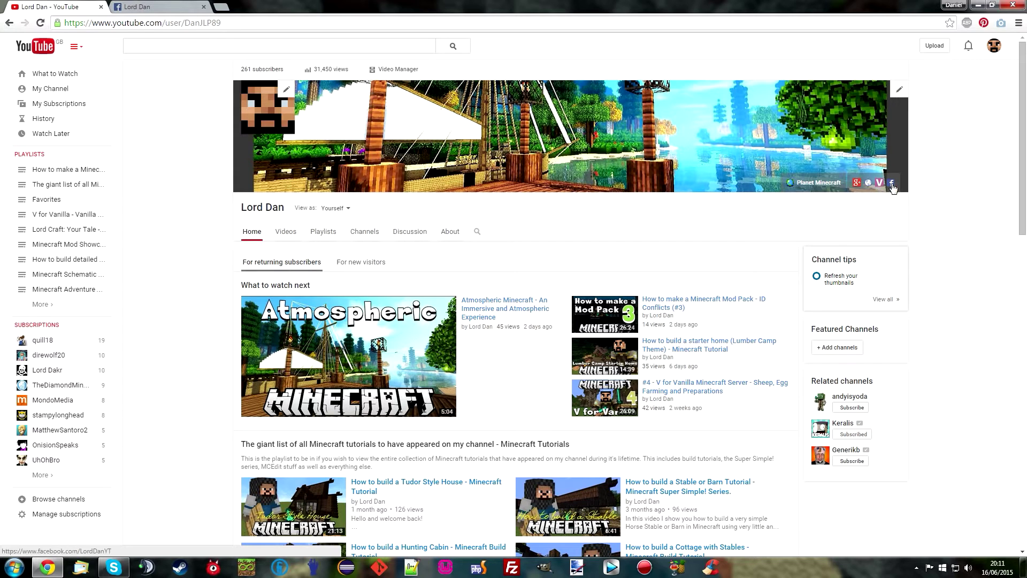
Step: Switch to the channel's Facebook page in the browser, view the copyright-claim screenshot from the newest post, and close the photo
{"action": "left_click", "coordinate": [183, 5]}
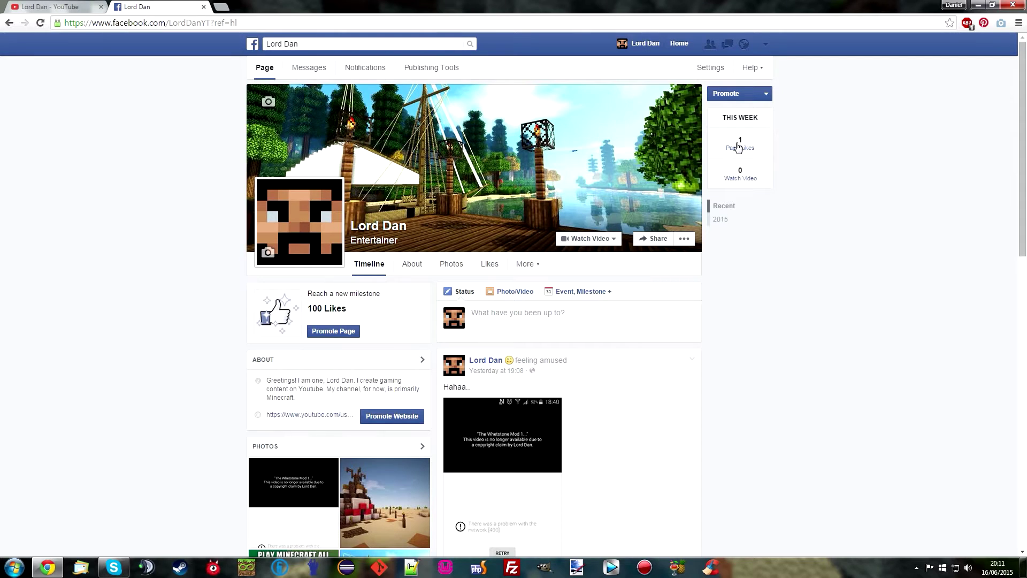
{"action": "left_click_drag", "start_coordinate": [738, 147], "coordinate": [866, 202]}
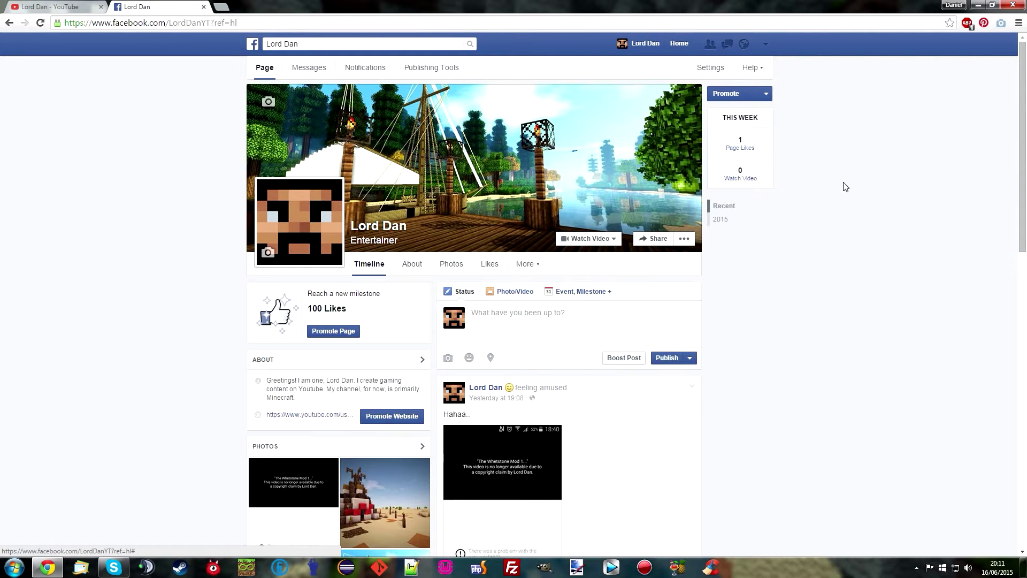
{"action": "scroll", "coordinate": [807, 167], "scroll_direction": "down", "scroll_amount": 4}
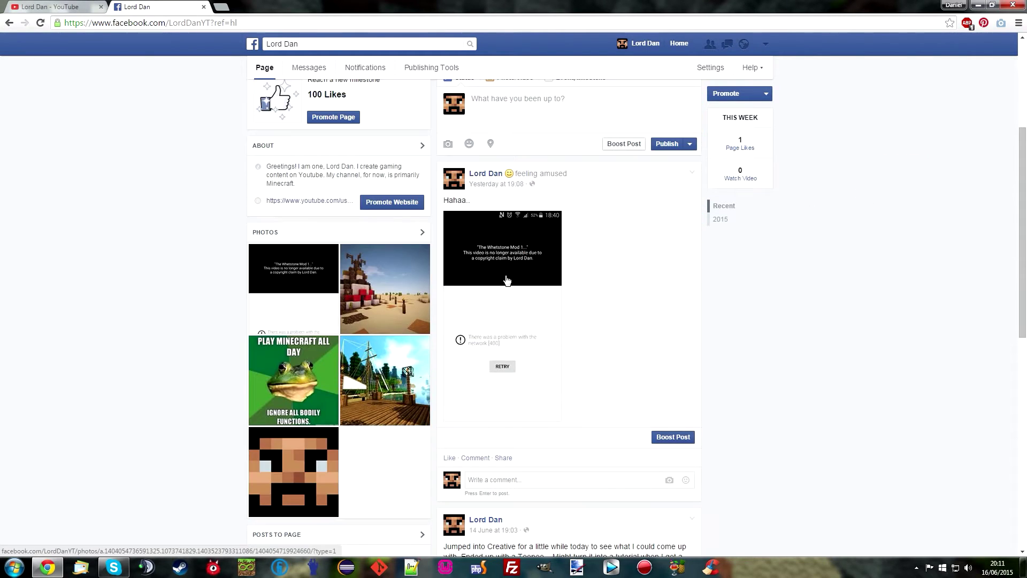
{"action": "left_click", "coordinate": [506, 249]}
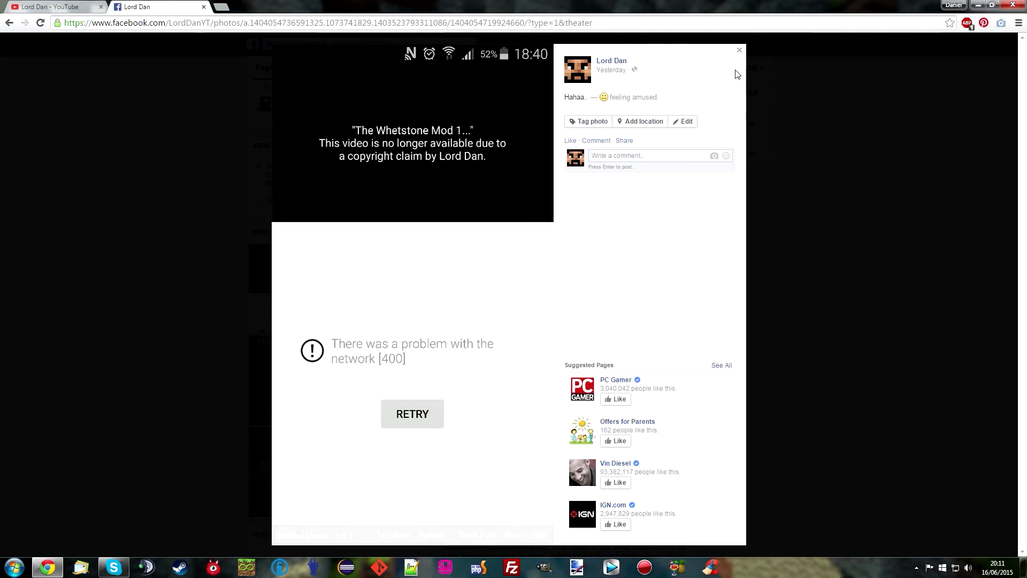
{"action": "left_click_drag", "start_coordinate": [566, 103], "coordinate": [743, 64]}
{"action": "left_click", "coordinate": [739, 51]}
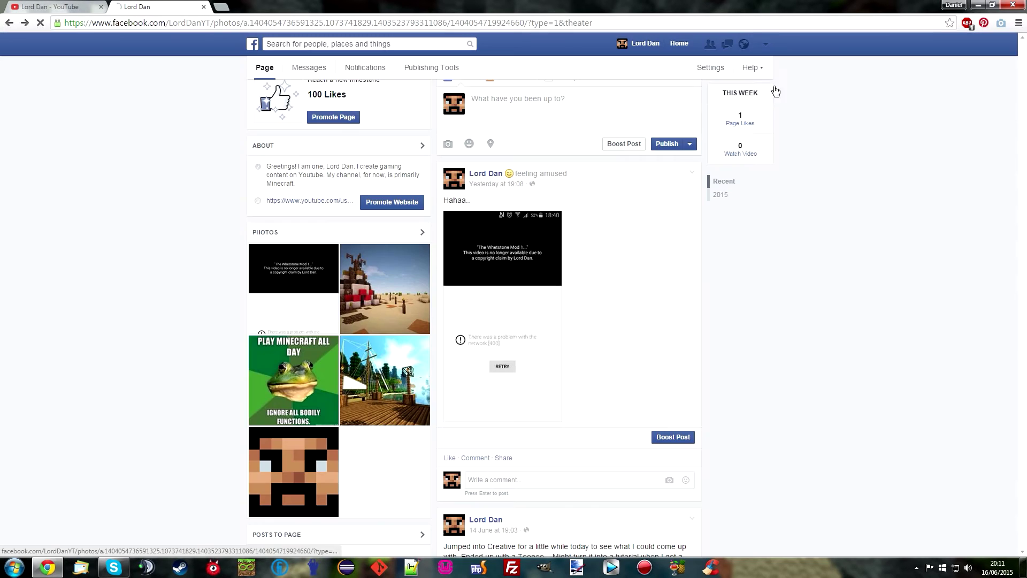
Step: Look through the older posts on the Facebook page, then close it and return to the YouTube channel page
{"action": "scroll", "coordinate": [797, 272], "scroll_direction": "down", "scroll_amount": 4}
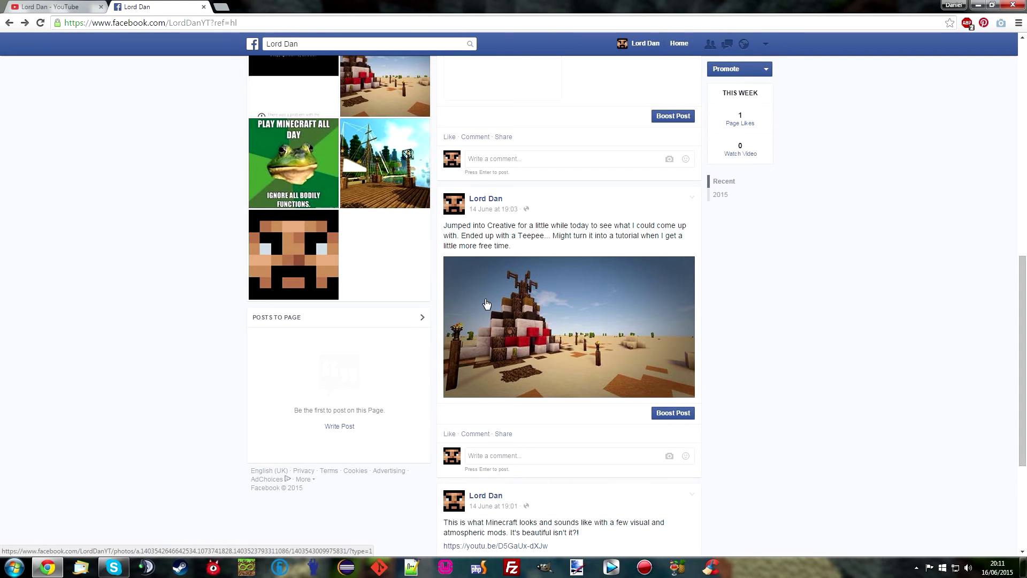
{"action": "scroll", "coordinate": [874, 305], "scroll_direction": "up", "scroll_amount": 10}
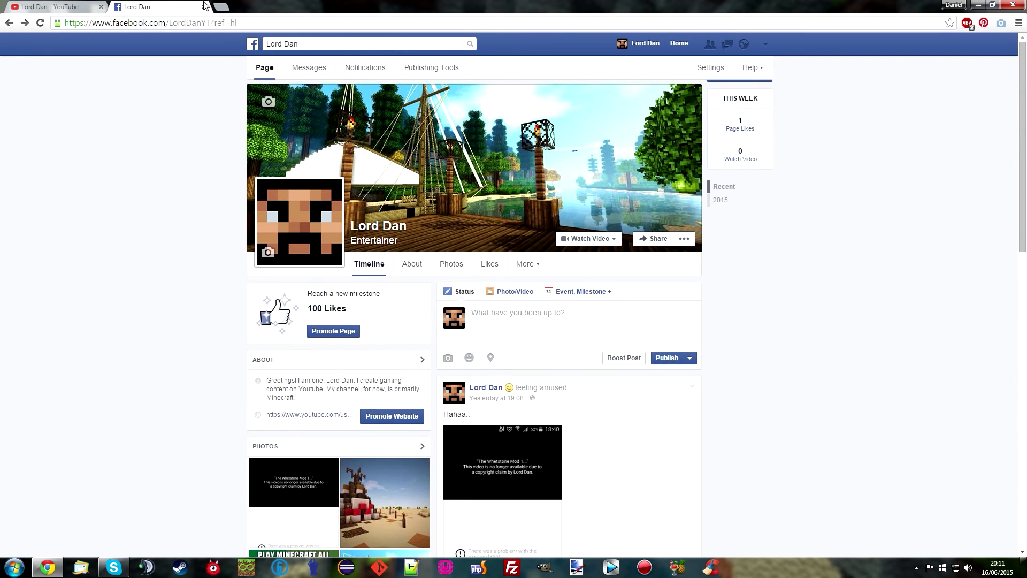
{"action": "left_click", "coordinate": [205, 5]}
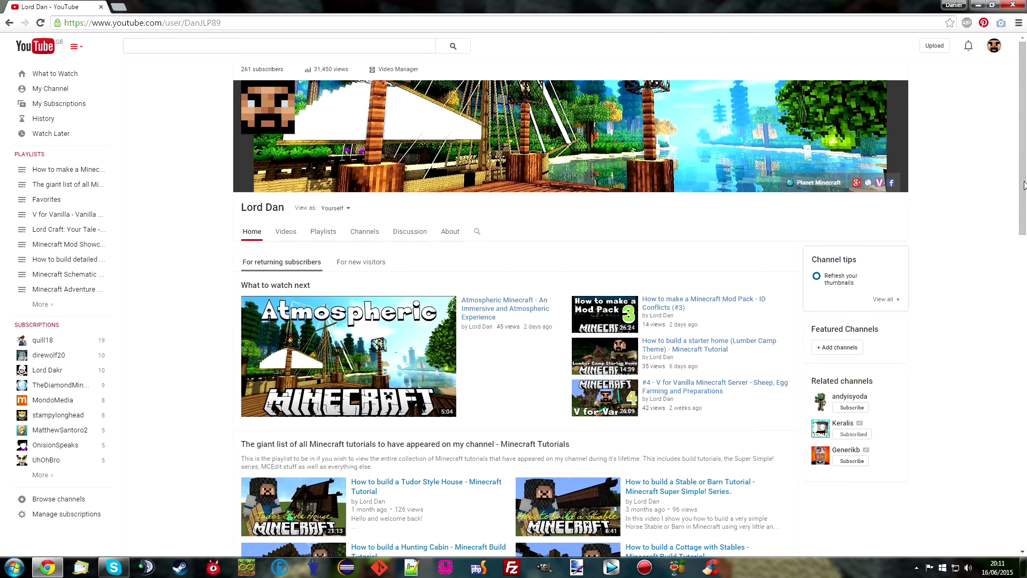
{"action": "left_click_drag", "start_coordinate": [1023, 186], "coordinate": [1022, 154]}
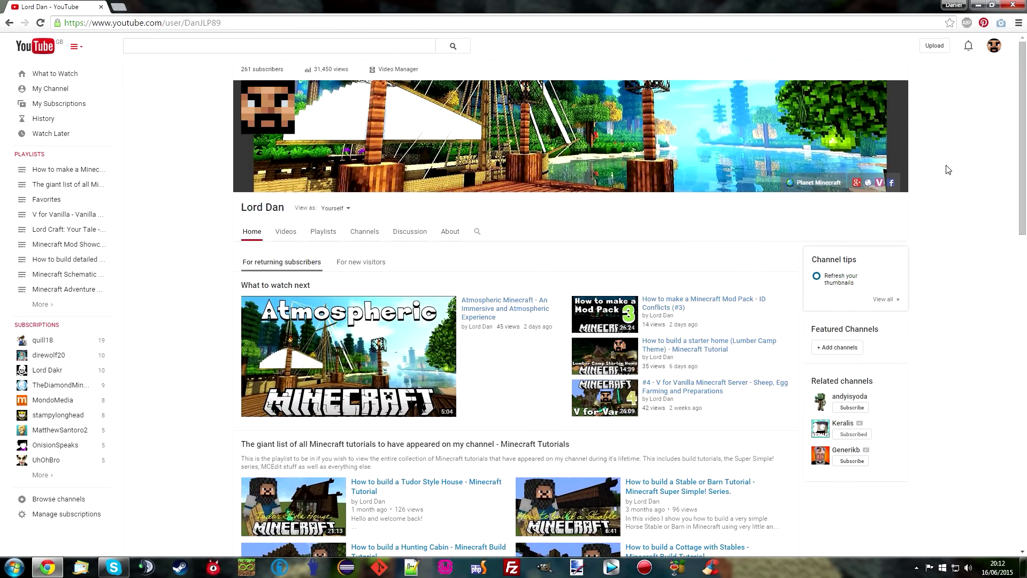